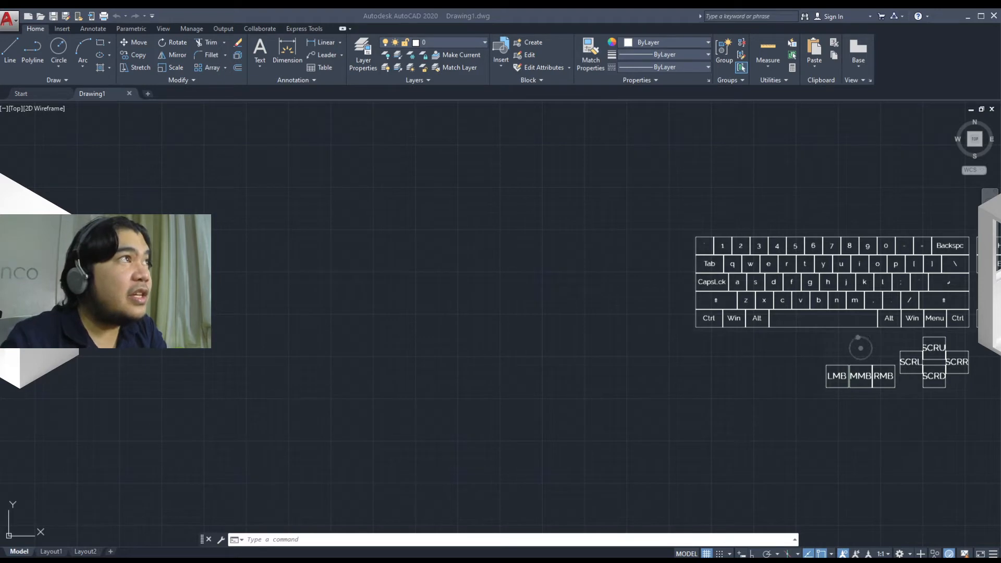
- Bring the XnView window with SlidePart.JPG over the empty drawing and reposition it for viewing the icons
left_click_drag(0, 212, 404, 142)
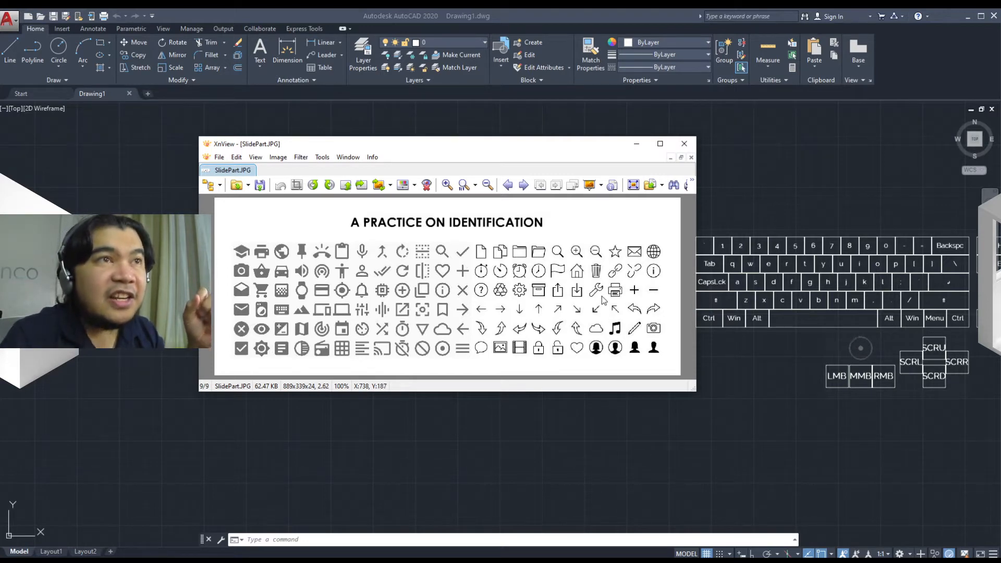
left_click_drag(534, 146, 490, 161)
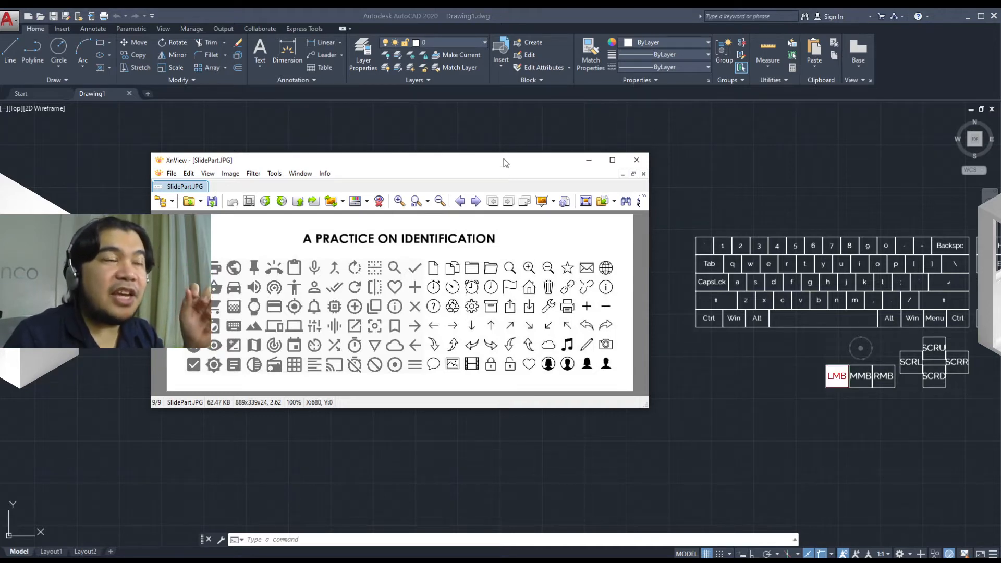
left_click_drag(504, 159, 508, 169)
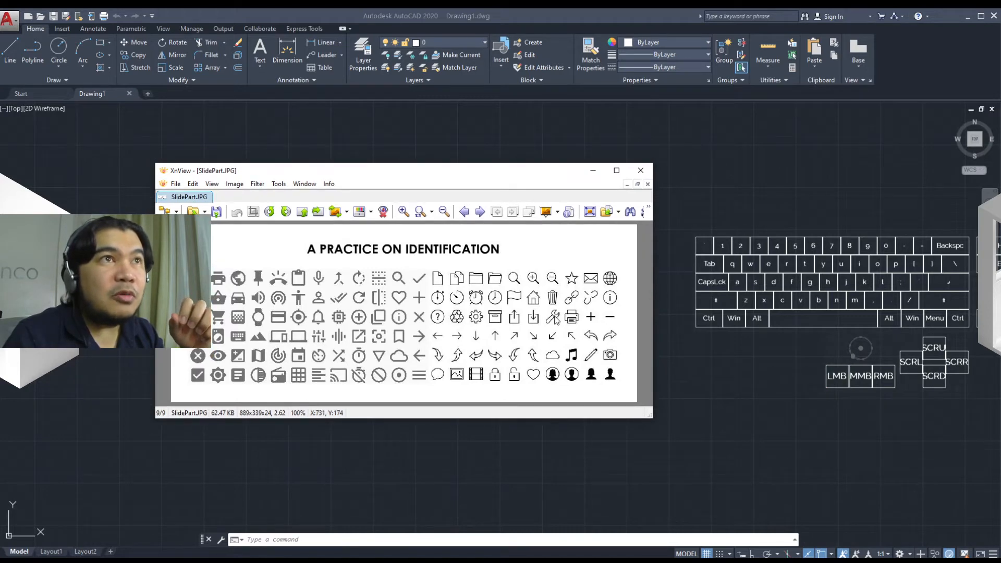
- Enlarge SlidePart.JPG to 400%, examine the wrench icon's shape, and move the image window off the drawing
left_click(406, 214)
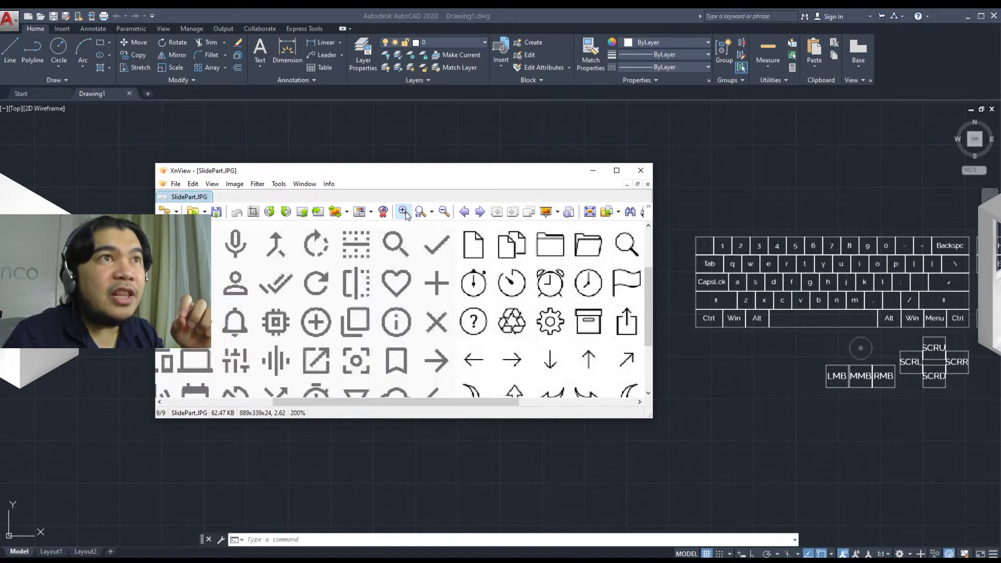
left_click(406, 214)
left_click(406, 214)
right_click_drag(566, 330, 358, 309)
left_click_drag(456, 175, 527, 166)
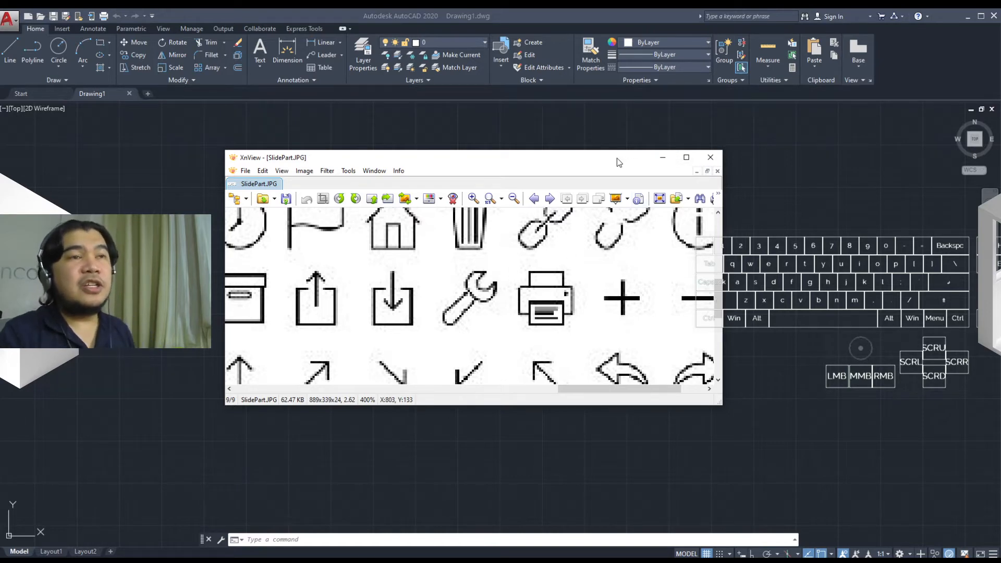
left_click_drag(617, 162, 0, 151)
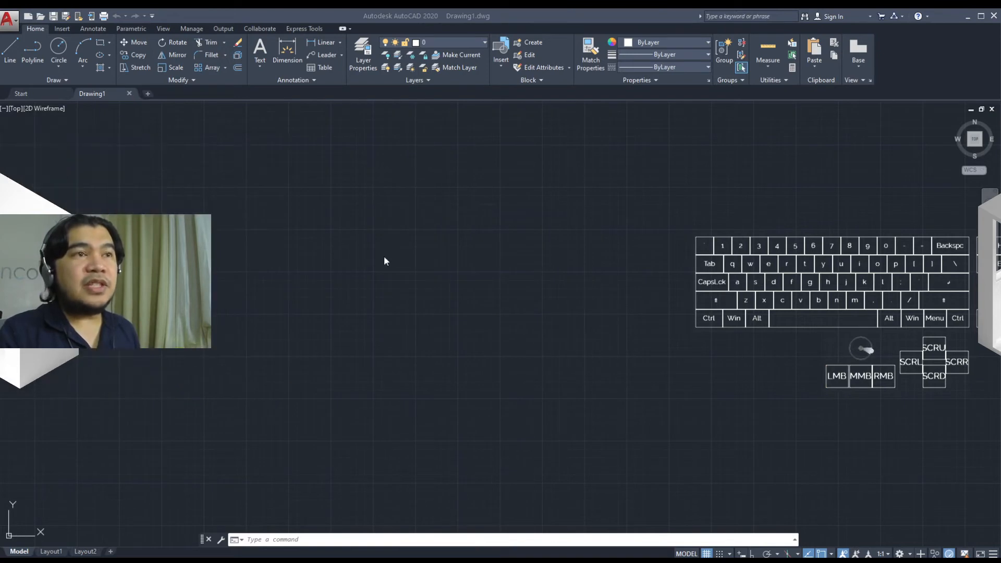
- In AutoCAD, draw a circle with a radius of about 190 units for the wrench handle's rounded end
left_click(345, 310)
middle_click_drag(339, 295, 343, 294)
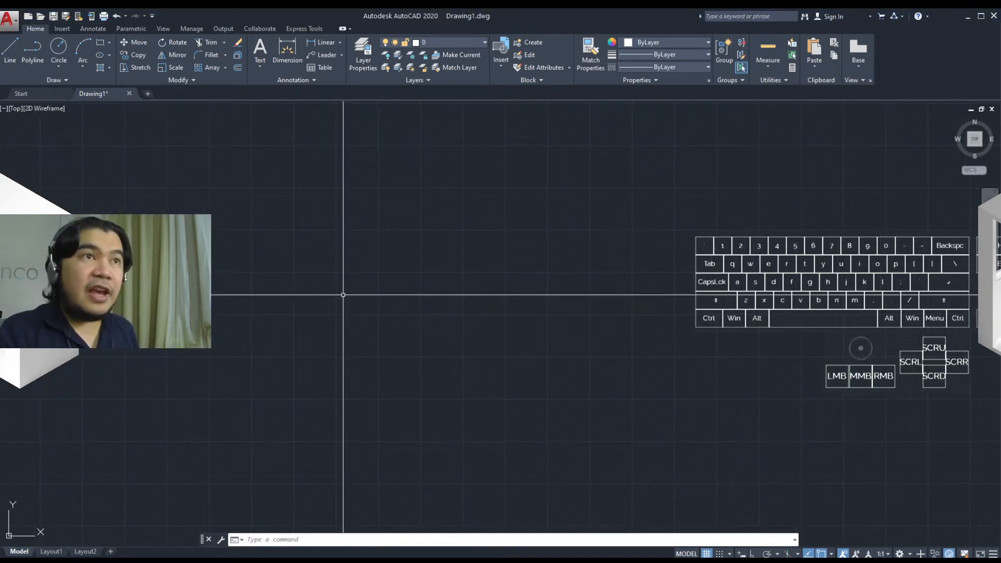
type("c")
key("space")
left_click(324, 295)
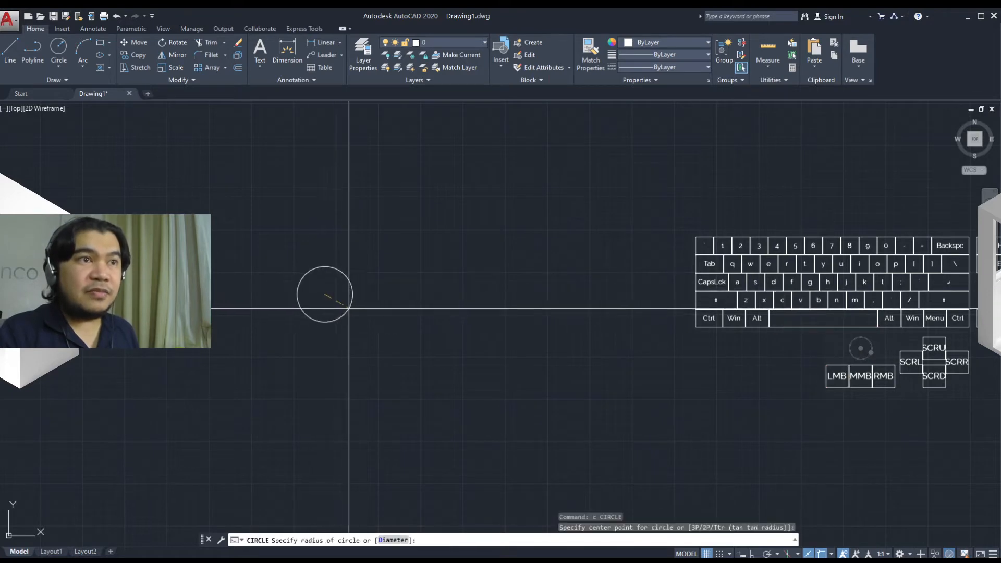
left_click(355, 308)
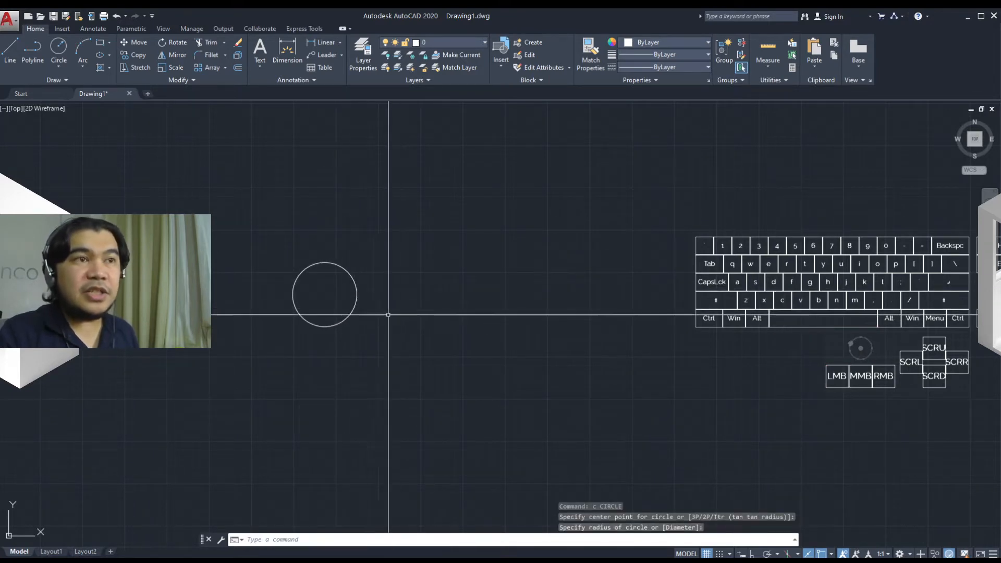
- Draw a horizontal polyline from the circle's top quadrant to the right, about two and a half circle diameters long
middle_click_drag(354, 297, 360, 292)
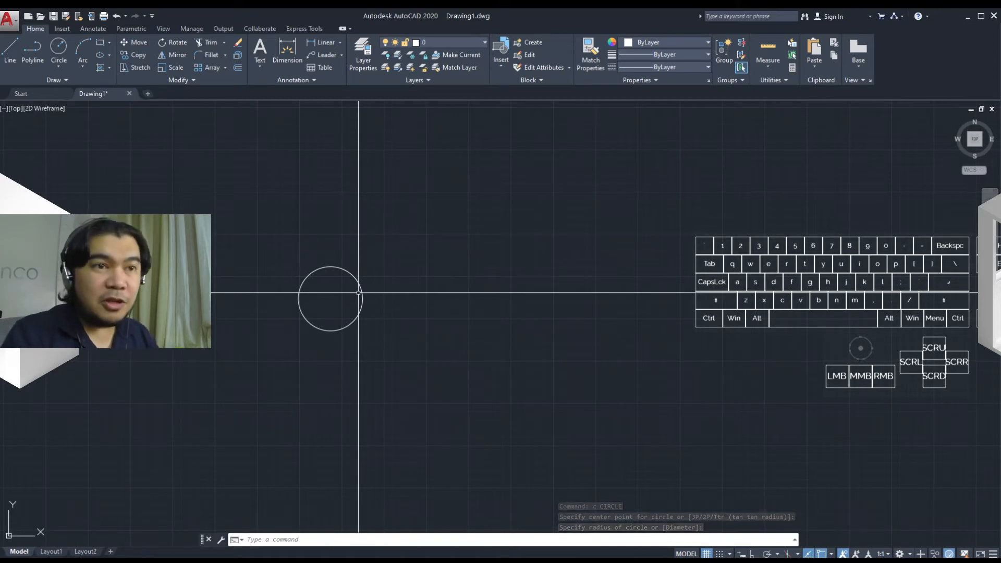
type("pl")
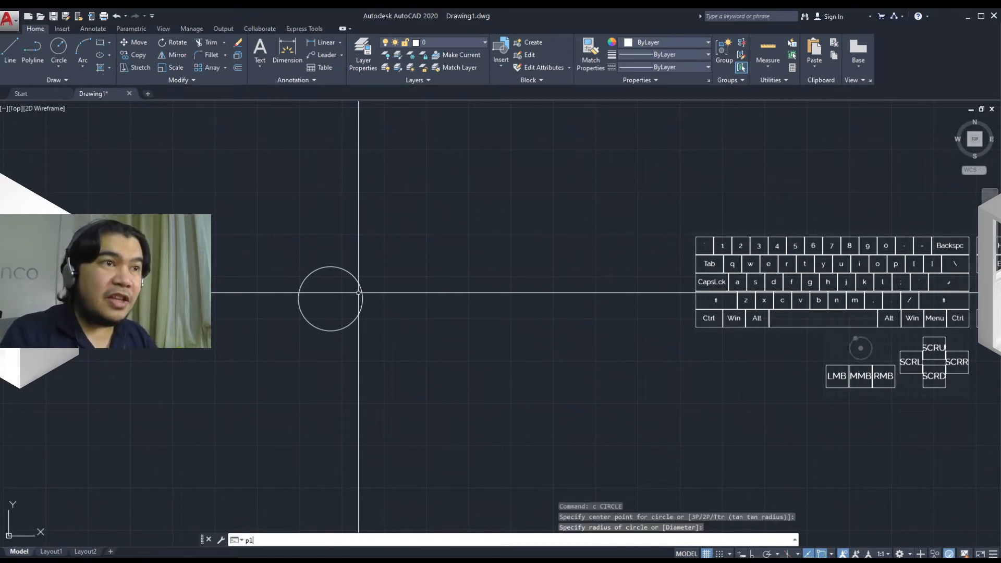
key("Return")
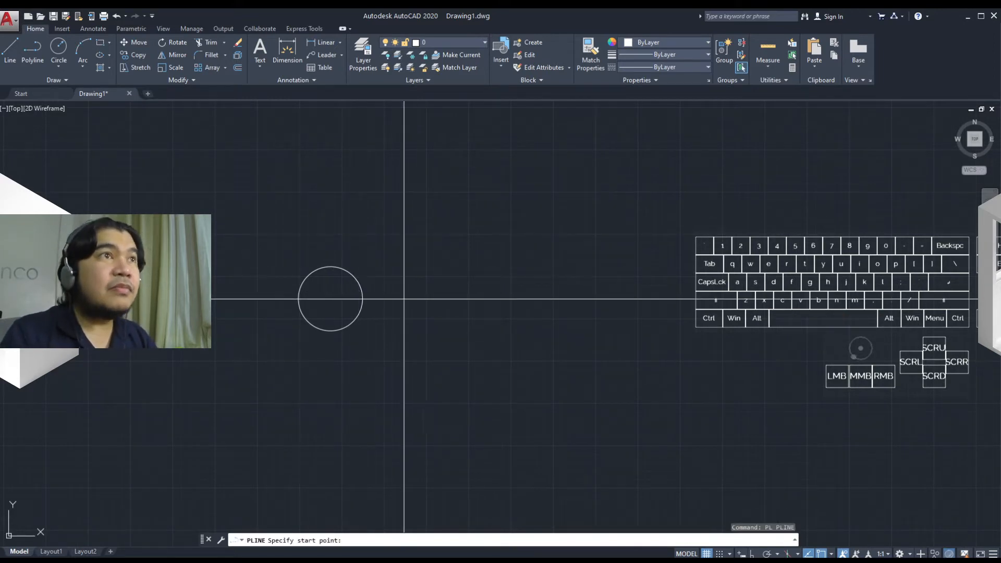
left_click(331, 266)
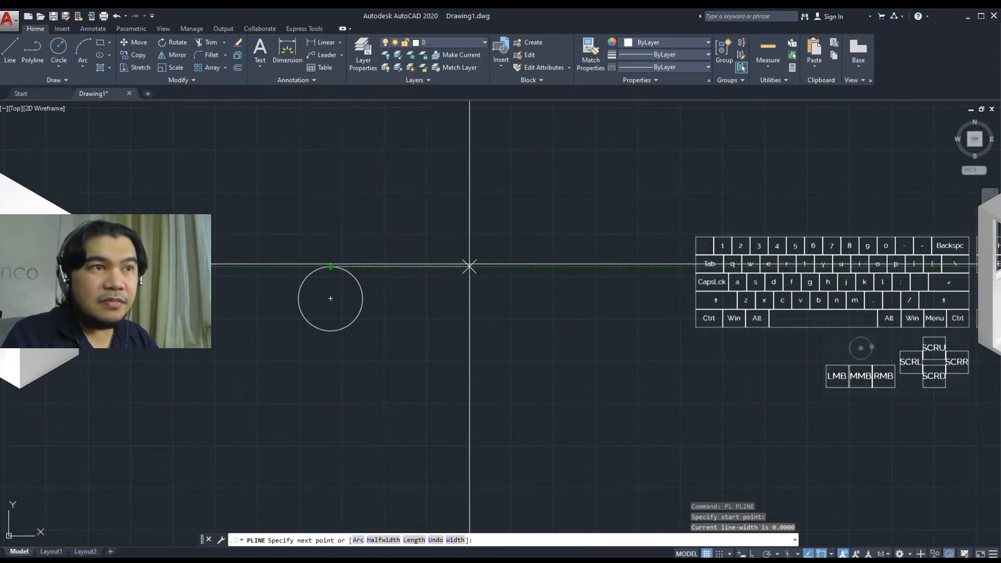
left_click(492, 267)
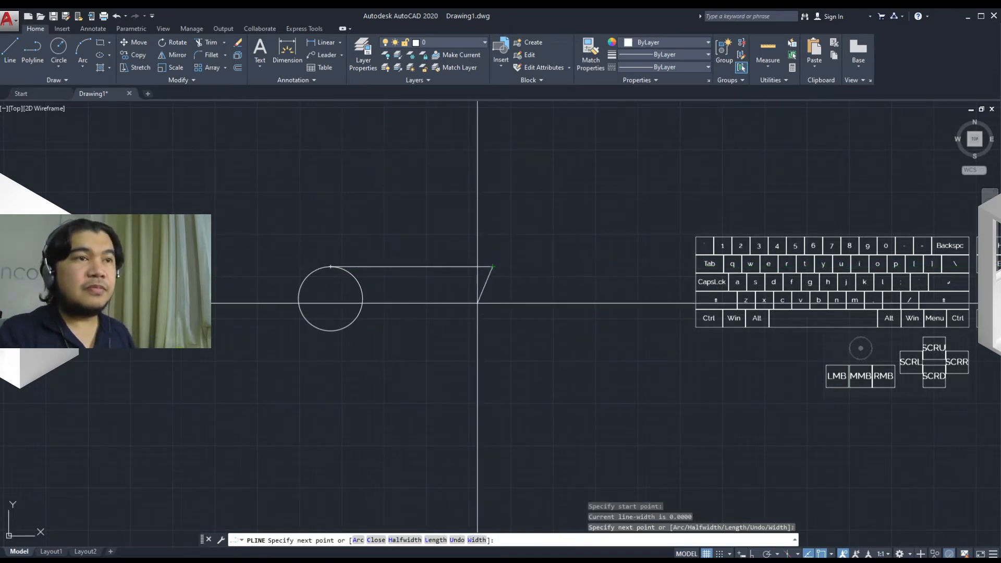
key("Escape")
- Copy the horizontal polyline from the circle's top quadrant to its bottom quadrant to form the handle's lower edge
left_click(487, 268)
left_click(433, 268)
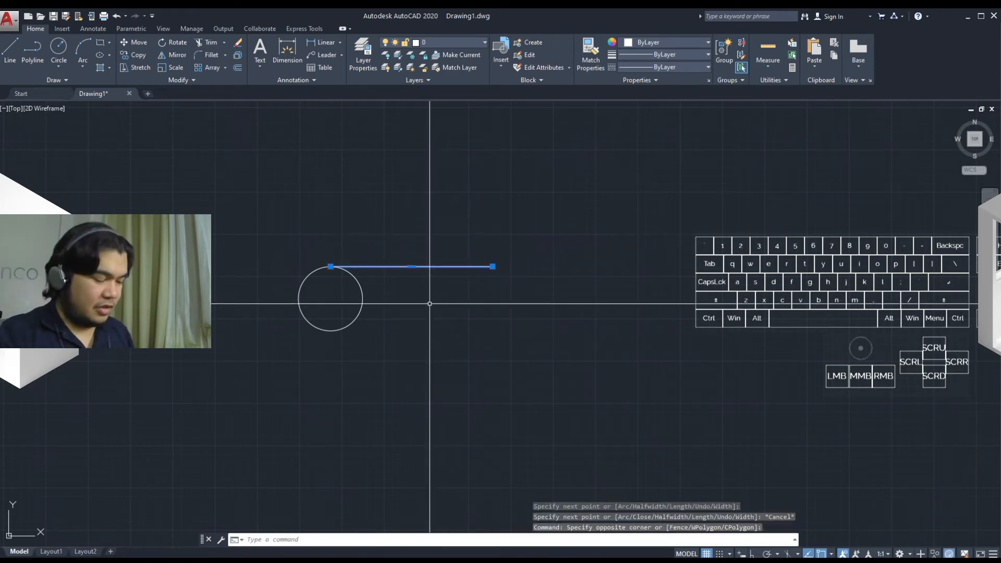
type("co")
key("Return")
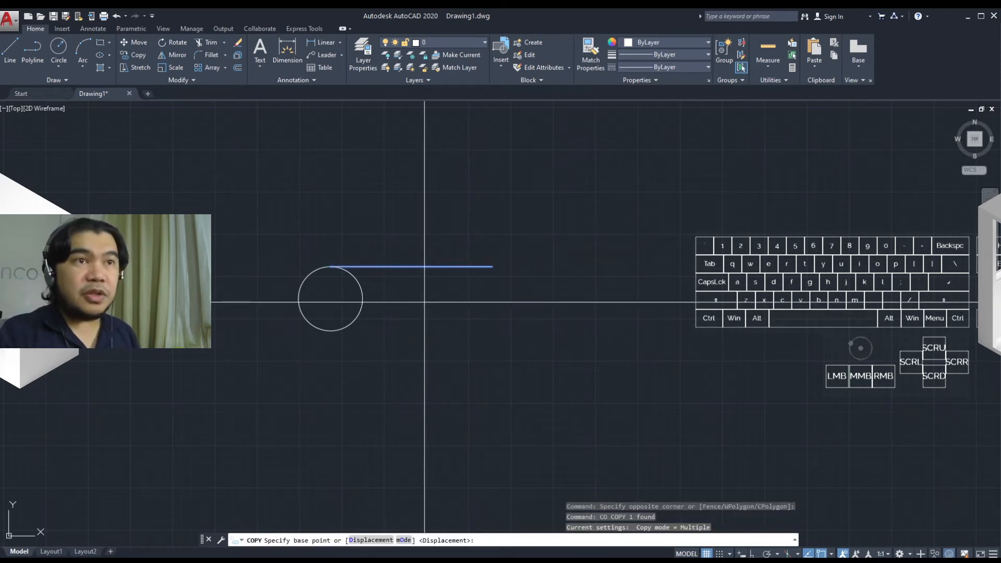
left_click(330, 266)
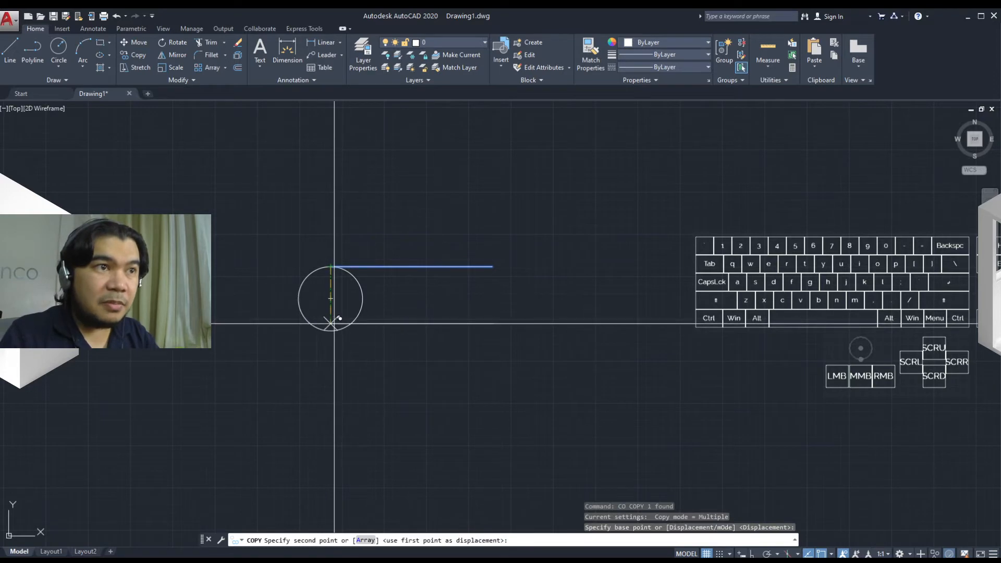
middle_click_drag(467, 322, 520, 320)
key("Escape")
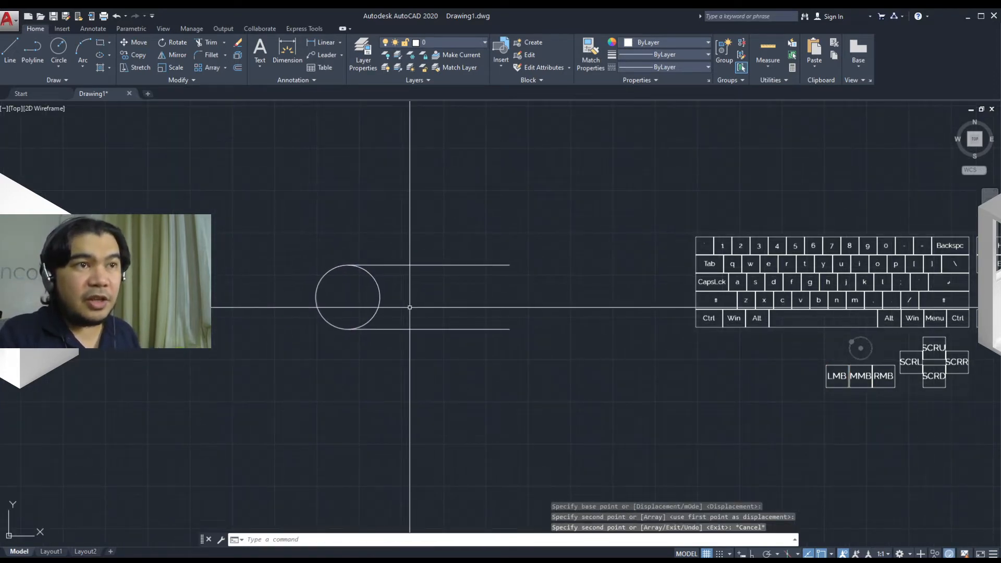
- Draw a circle about twice the small one's diameter, centred beyond the handle's open end and overlapping the line ends
middle_click_drag(412, 320, 356, 313)
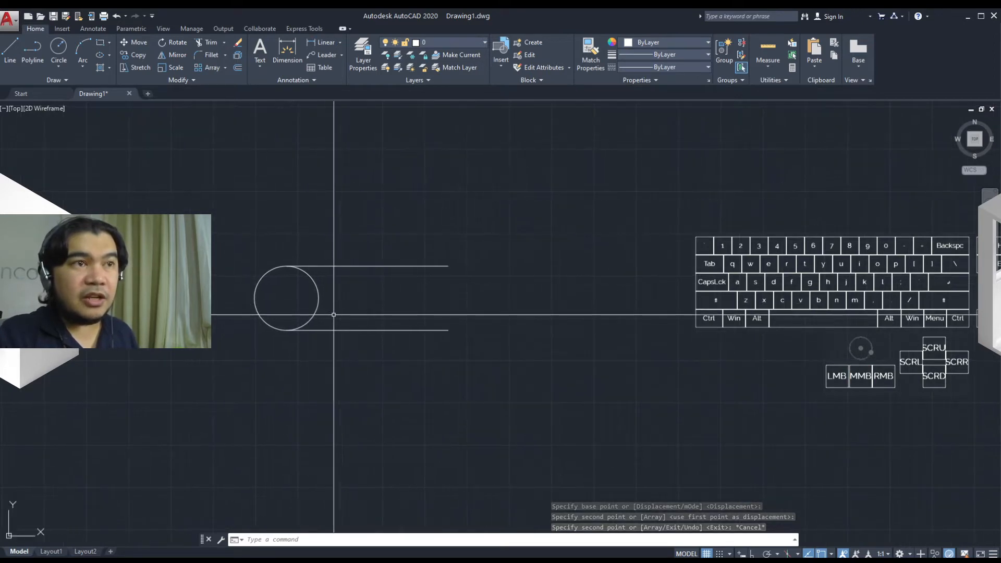
middle_click_drag(469, 303, 470, 303)
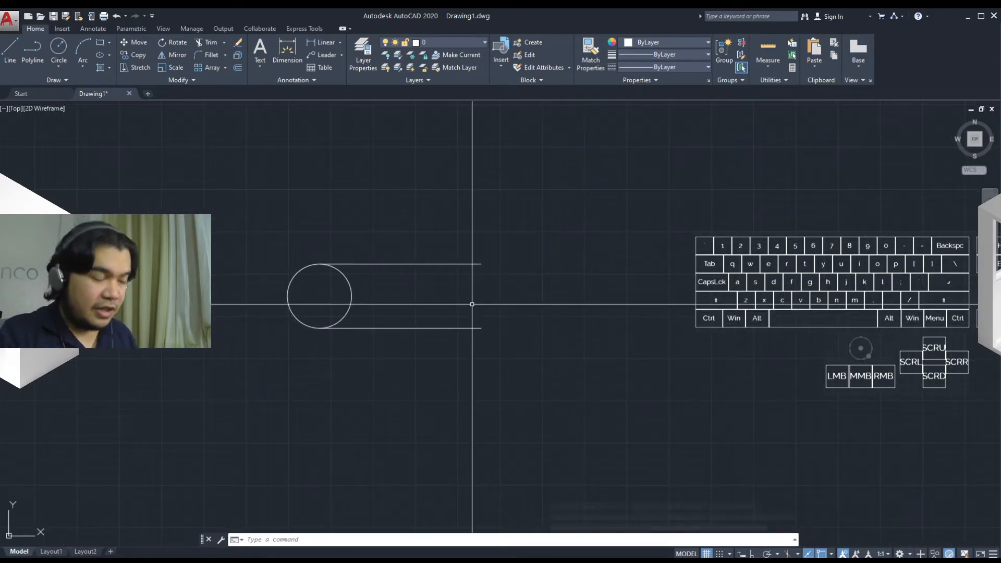
type("c")
key("space")
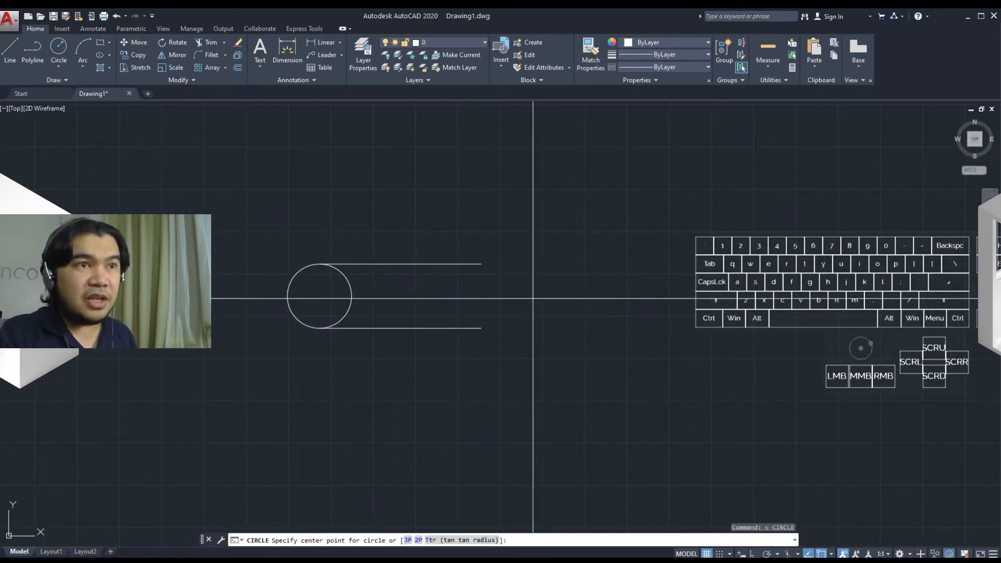
left_click(534, 296)
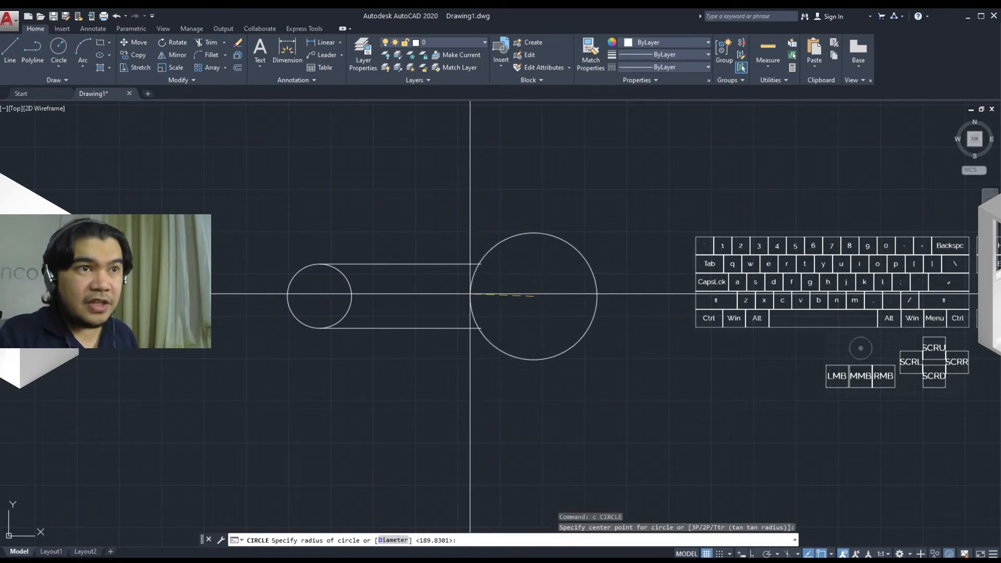
left_click(470, 294)
mouse_move(520, 304)
middle_mouse_down()
mouse_move(467, 303)
mouse_move(550, 279)
middle_mouse_up()
scroll(500, 304, "up", 2)
scroll(503, 305, "down", 2)
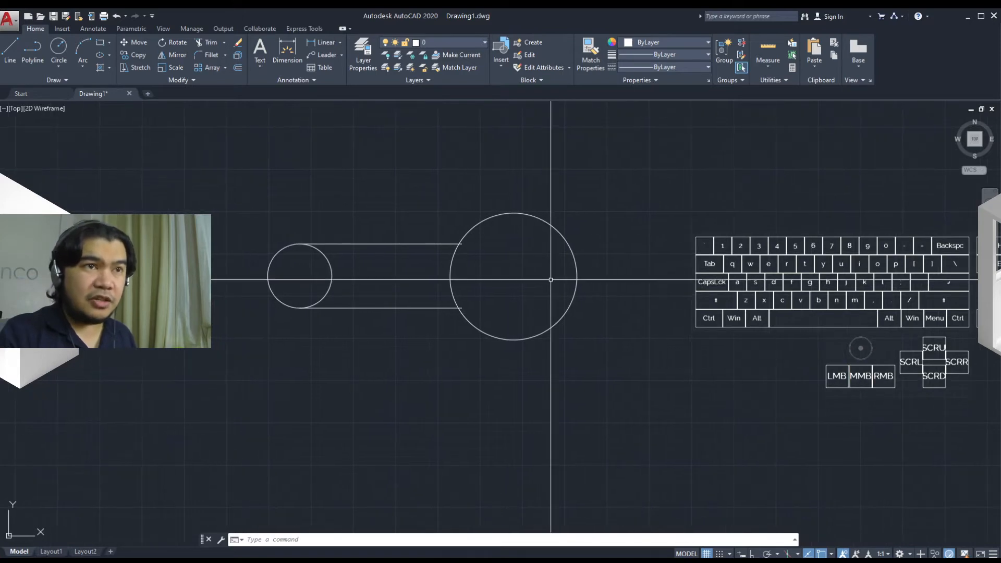
- Draw a 6-sided polygon circumscribed about a circle, with ortho on and vertical sides, overlapping the large circle's right edge
type("polygon")
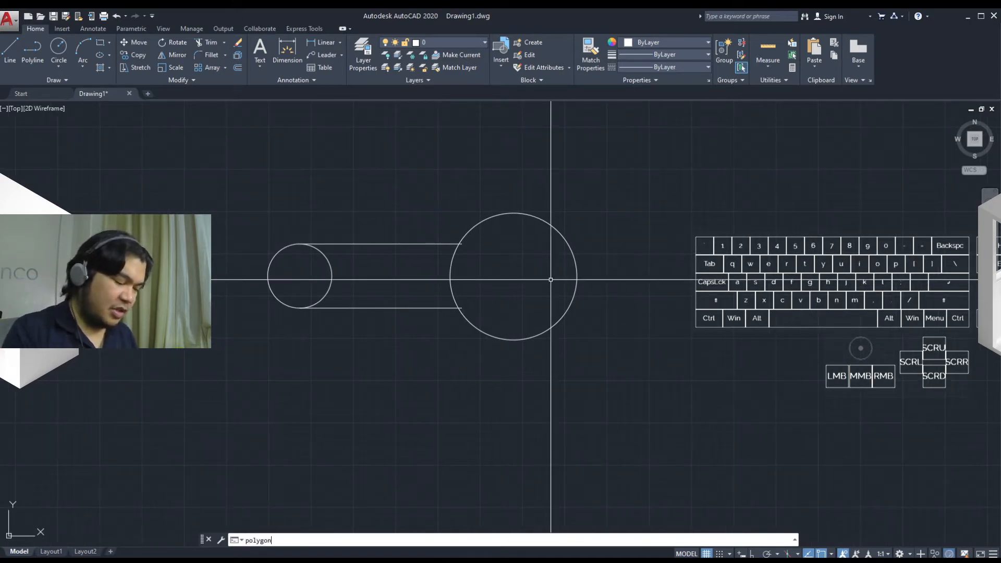
key("Return")
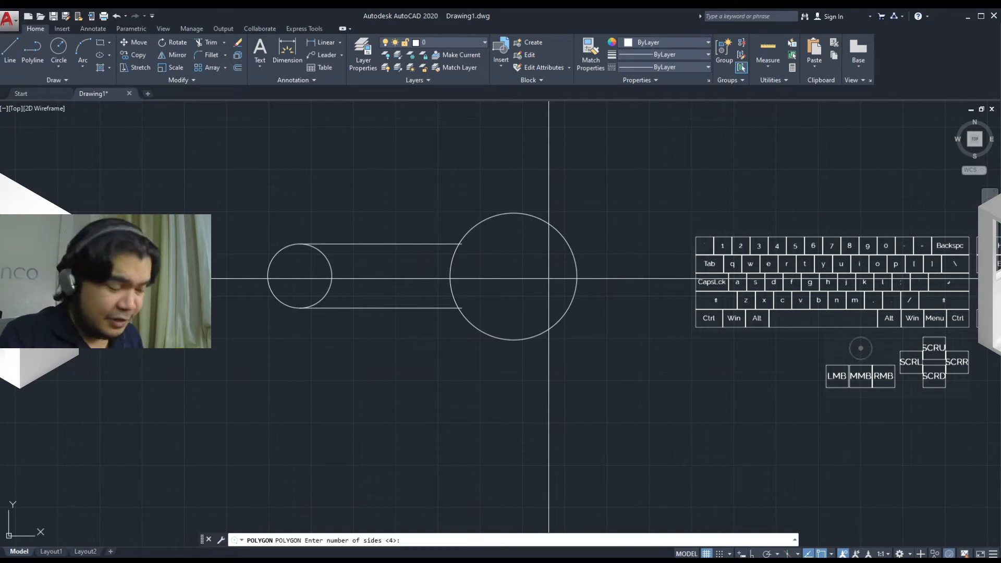
type("6")
key("space")
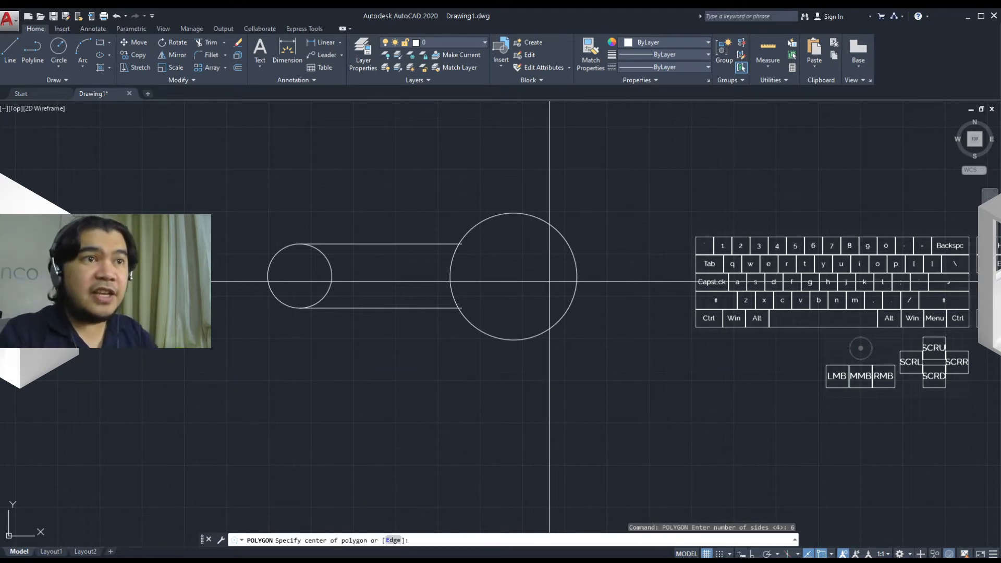
left_click(587, 276)
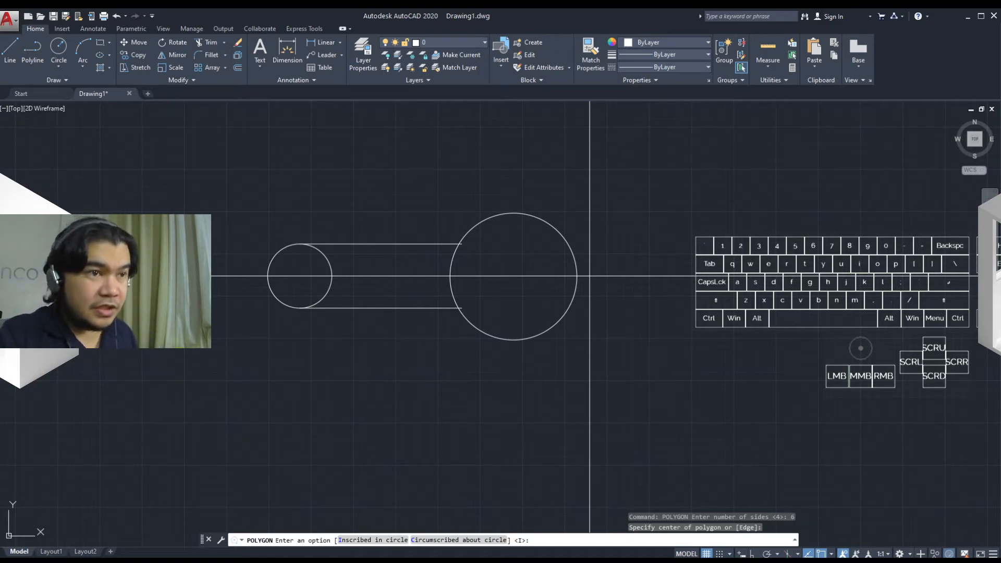
type("c")
key("space")
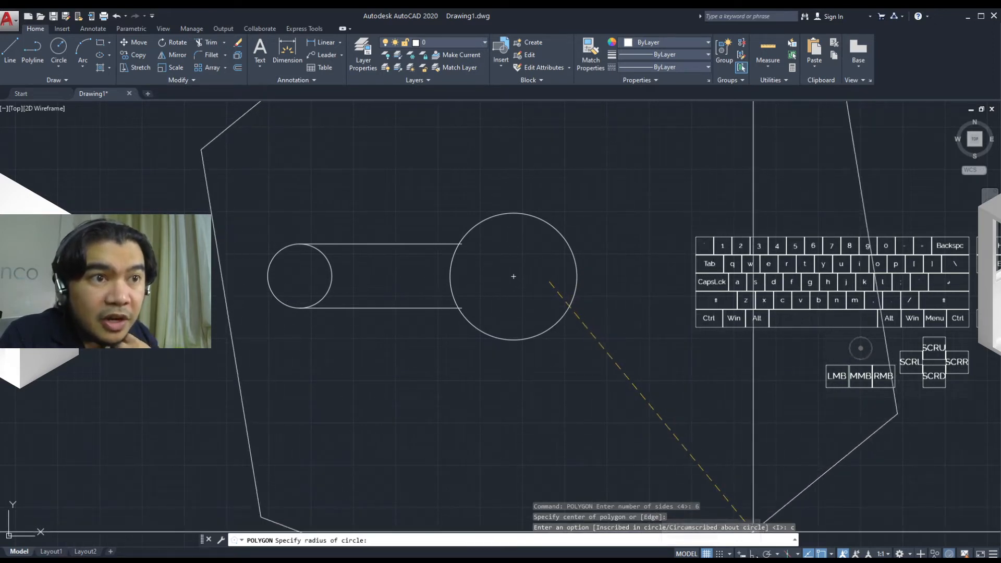
left_click(753, 553)
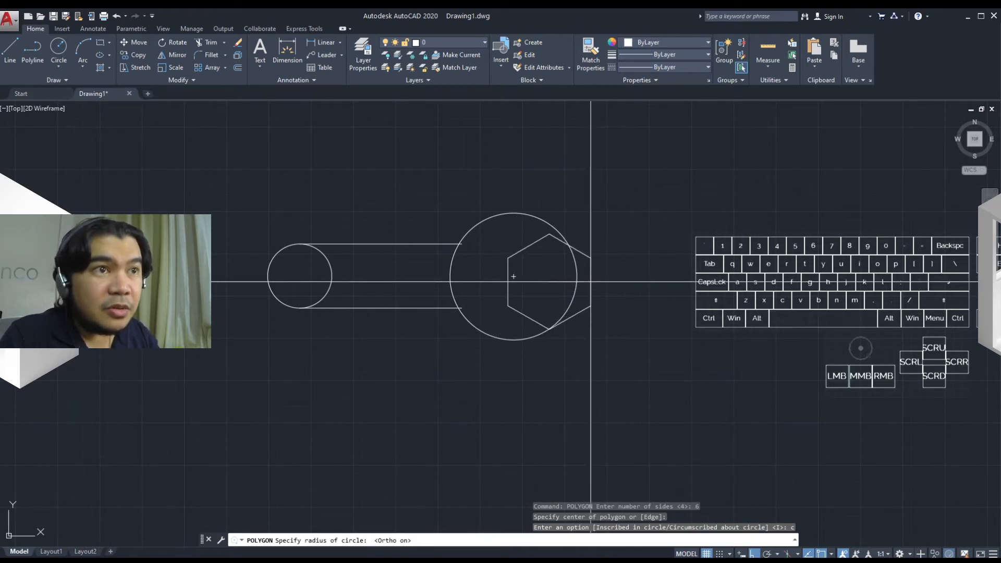
left_click(591, 282)
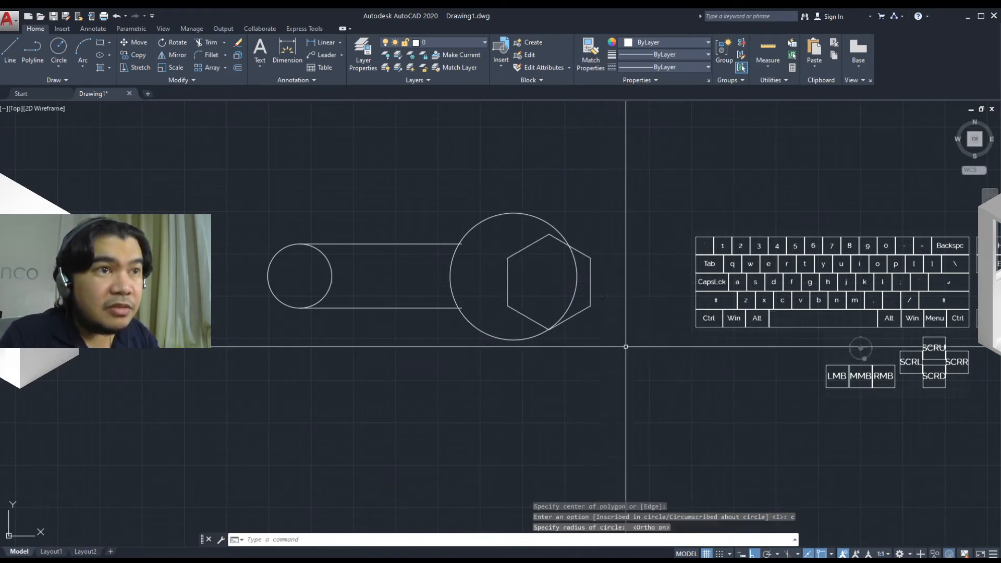
middle_click_drag(634, 355, 649, 354)
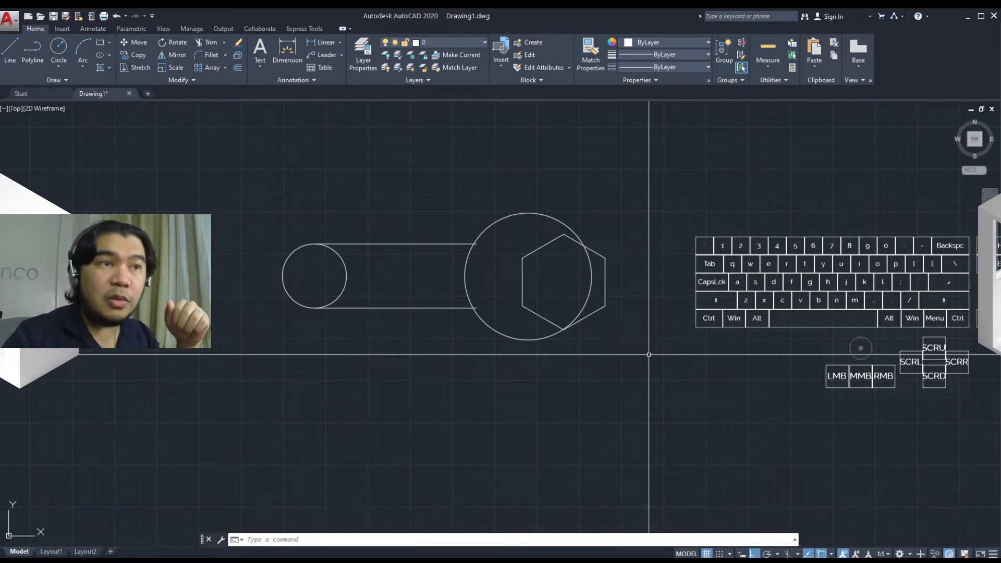
- Move the hexagon slightly right and up with ortho off, level with the large circle's centre
left_click(600, 312)
middle_click_drag(605, 311, 606, 309)
type("m")
key("space")
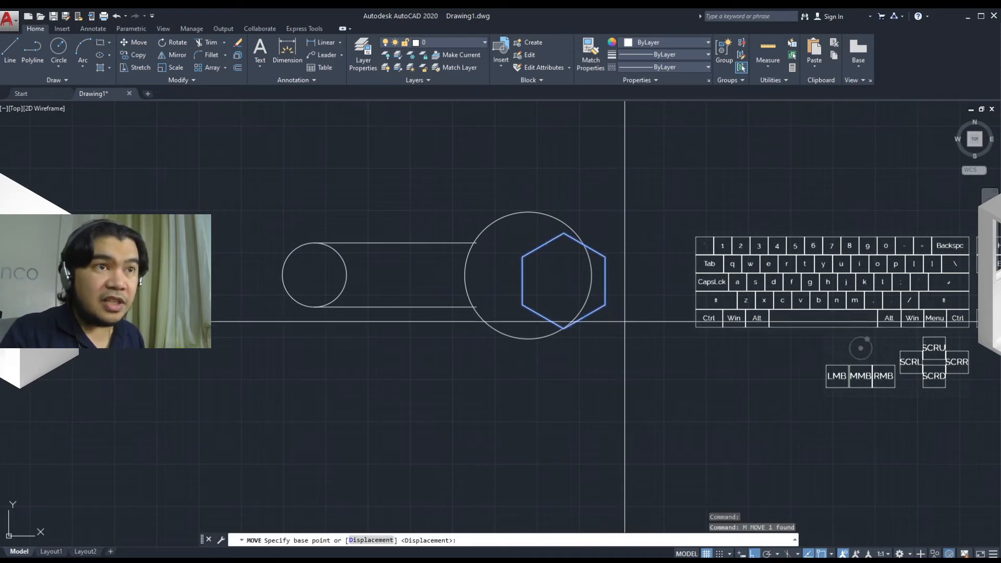
left_click(619, 331)
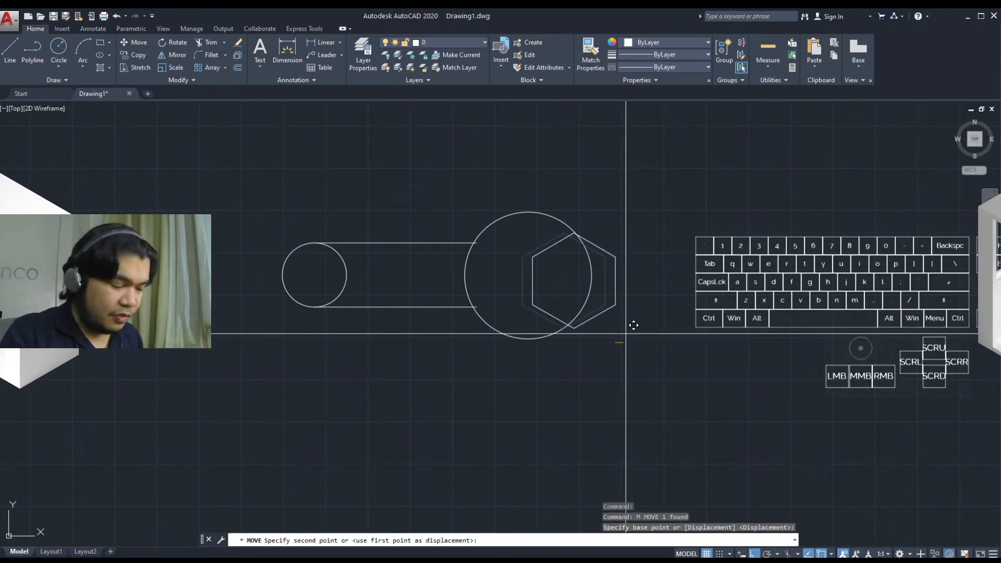
left_click(755, 554)
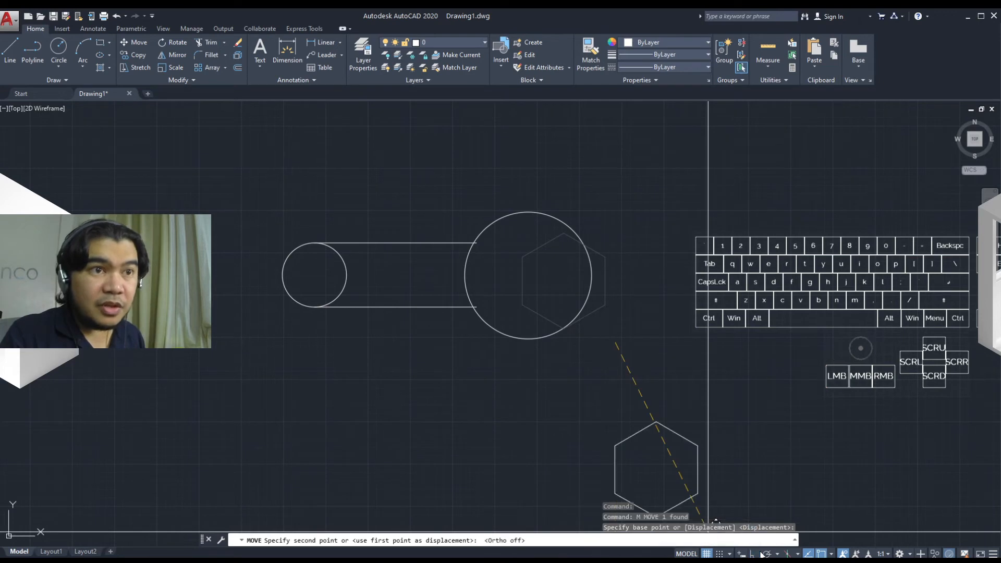
left_click(631, 329)
middle_click_drag(641, 418, 666, 431)
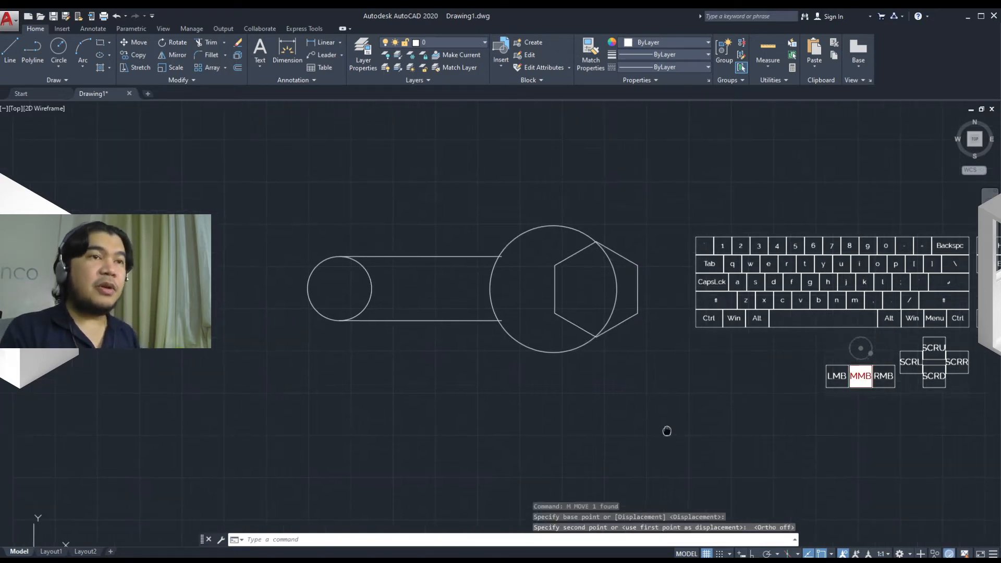
- Trim away the part of the hexagon outside the large circle, using the circle as the cutting edge
key("Escape")
scroll(592, 359, "up", 2)
mouse_move(592, 359)
middle_mouse_down()
mouse_move(617, 383)
mouse_move(572, 378)
middle_mouse_up()
scroll(617, 385, "down", 2)
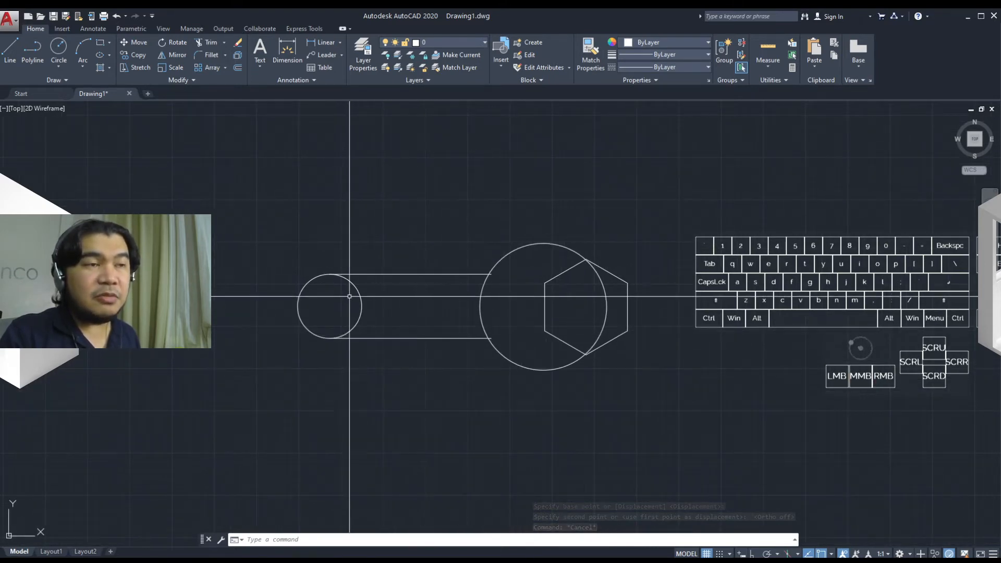
middle_click_drag(525, 357, 491, 346)
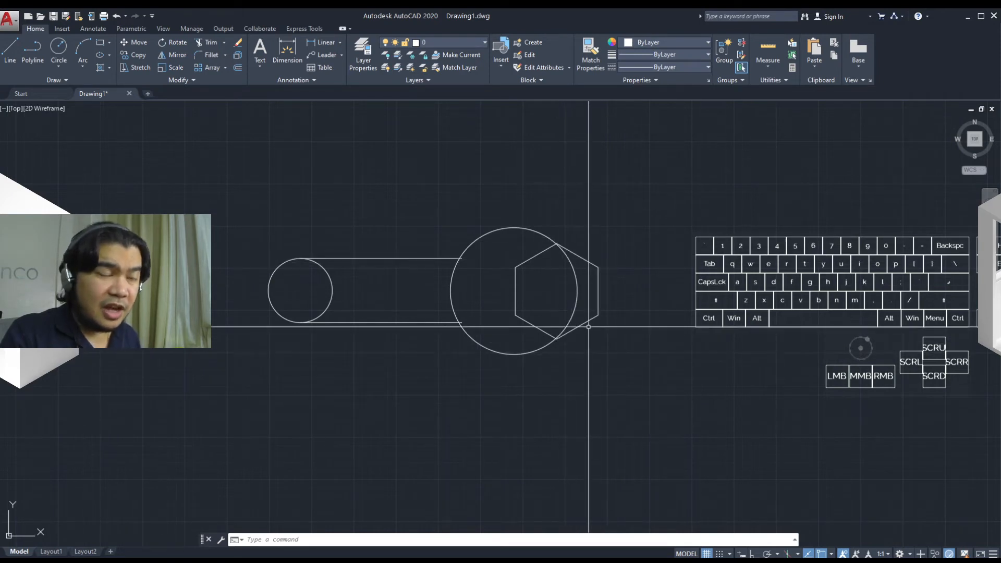
type("tr")
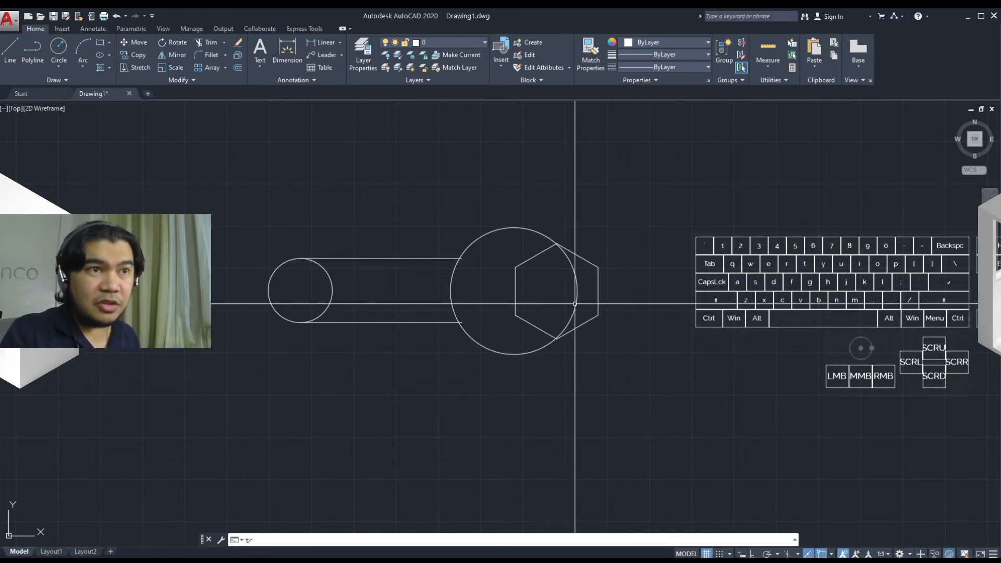
key("space")
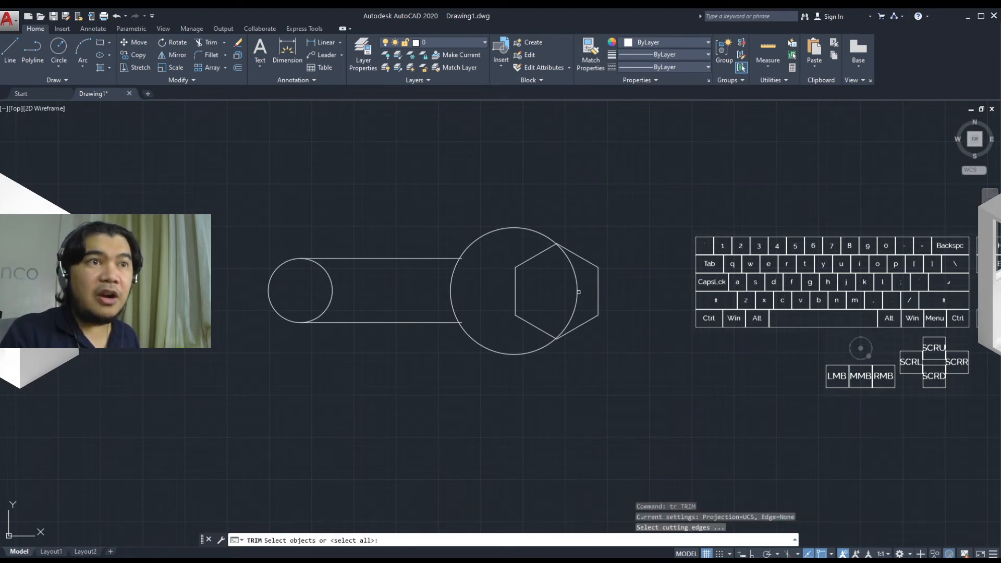
left_click(576, 291)
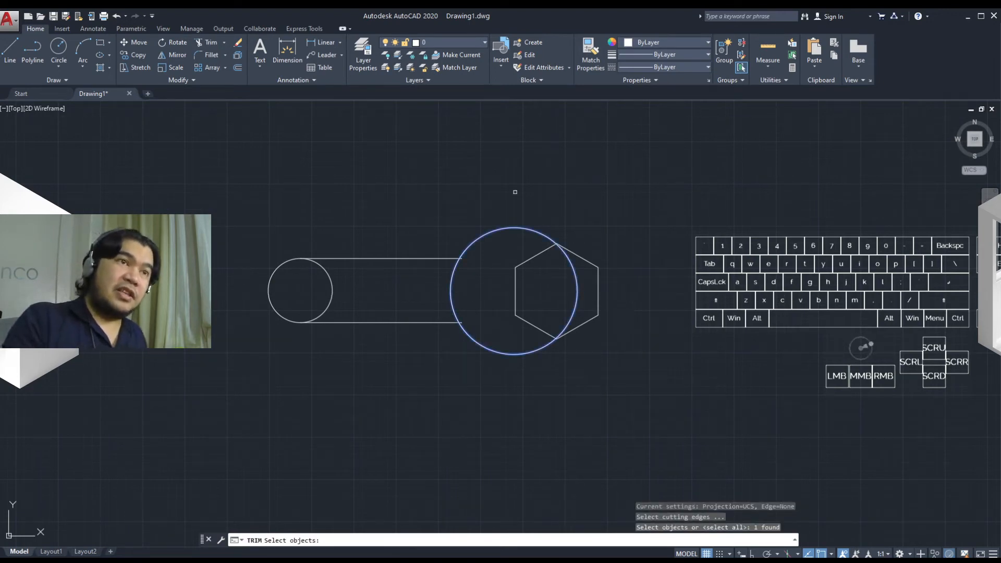
key("space")
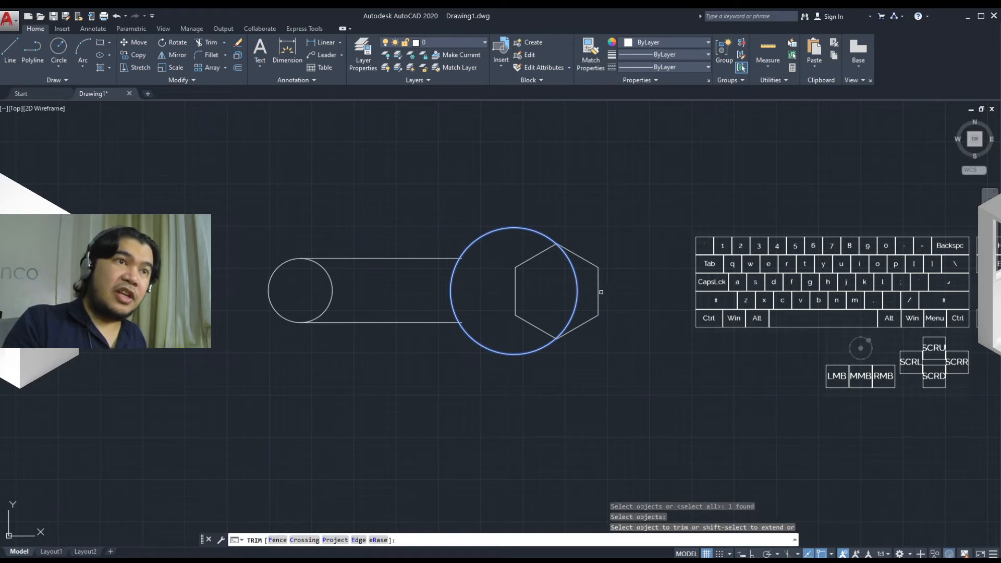
left_click(598, 292)
middle_click_drag(544, 358, 606, 333)
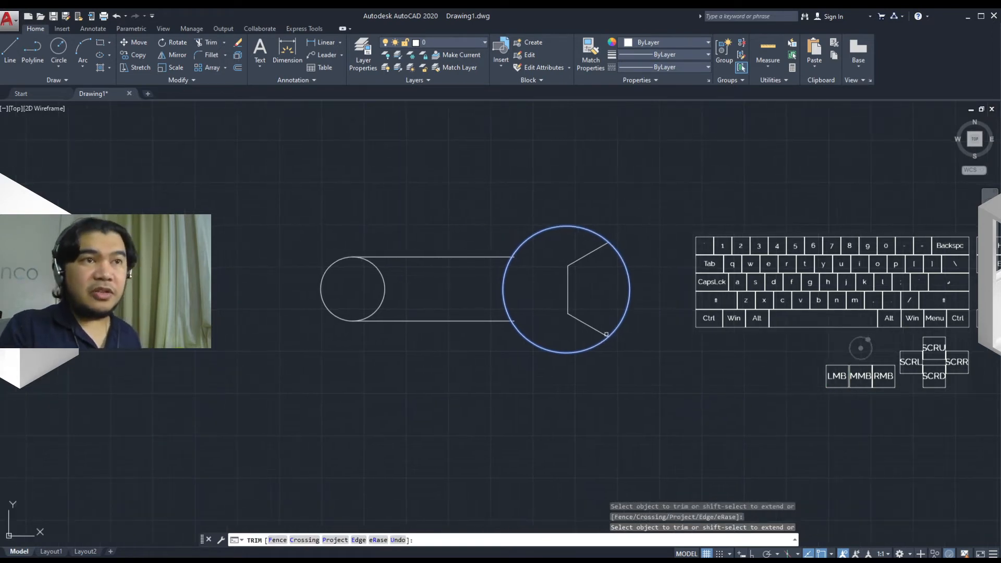
key("Escape")
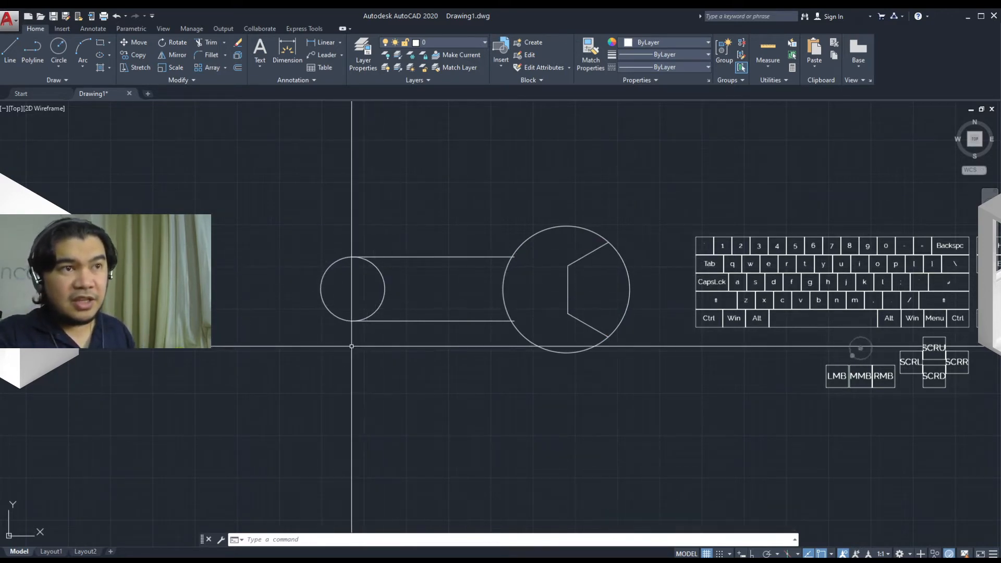
- Trim the small circle's inner half between the two handle lines, using both lines as cutting edges
middle_click_drag(417, 338, 451, 372)
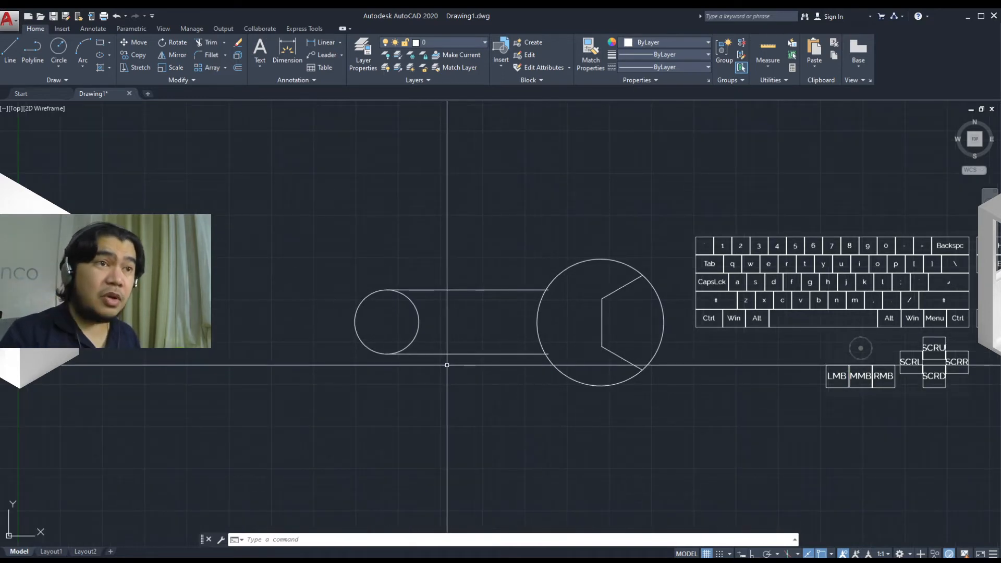
type("tr")
key("space")
left_click(492, 379)
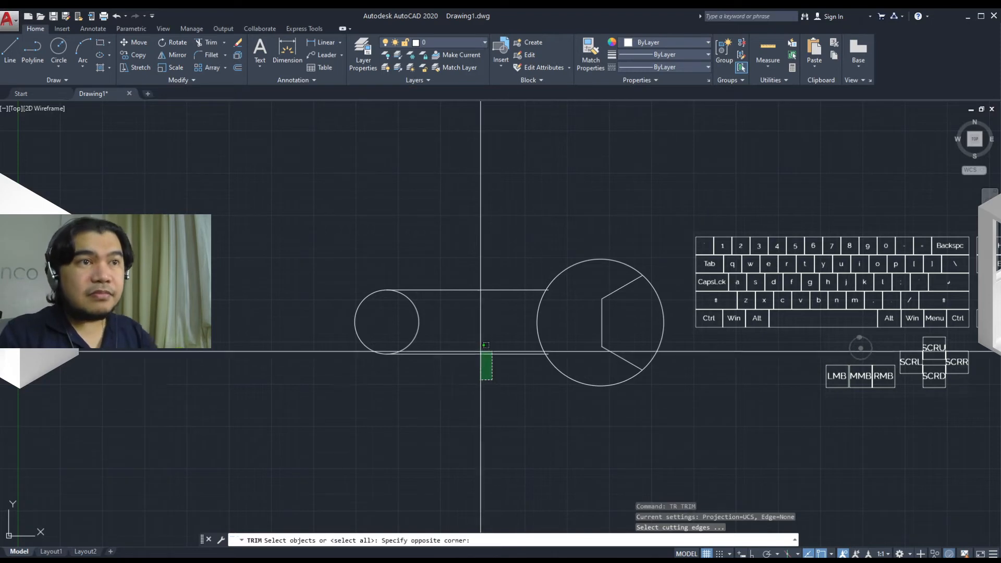
left_click(459, 274)
key("space")
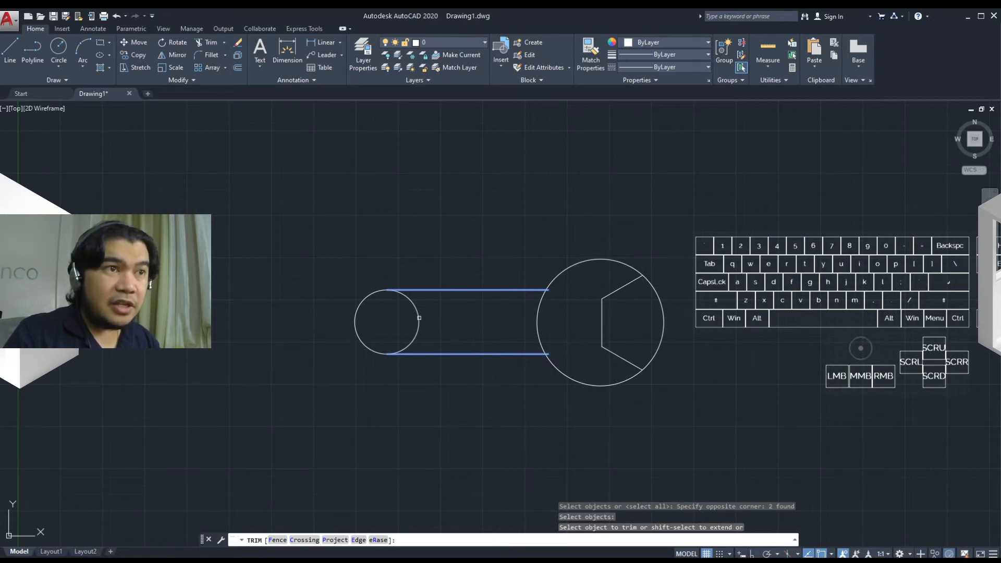
left_click(419, 318)
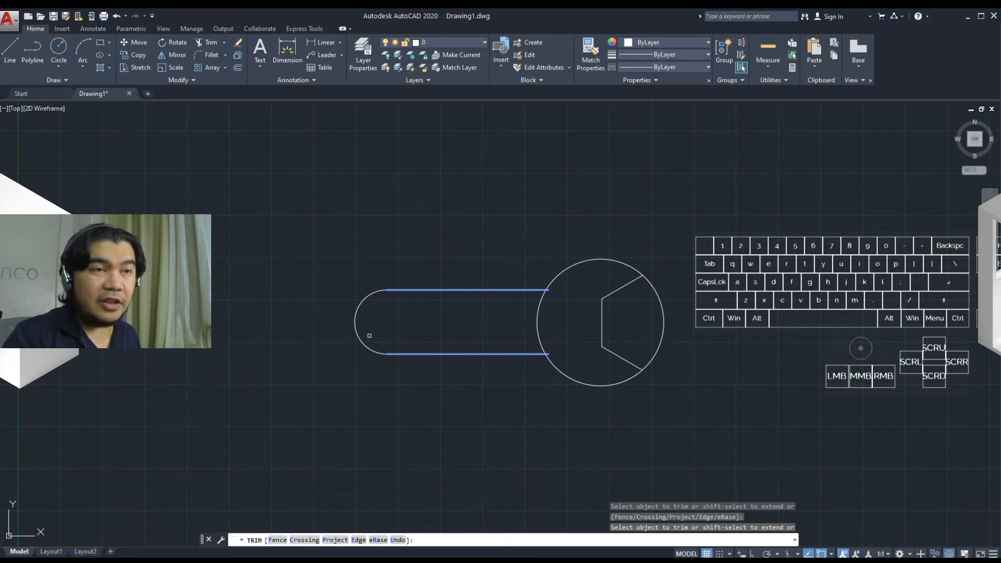
key("space")
- Examine where the two handle lines cross the large circle at the wrench head
middle_click_drag(526, 313, 315, 290)
scroll(398, 298, "up", 2)
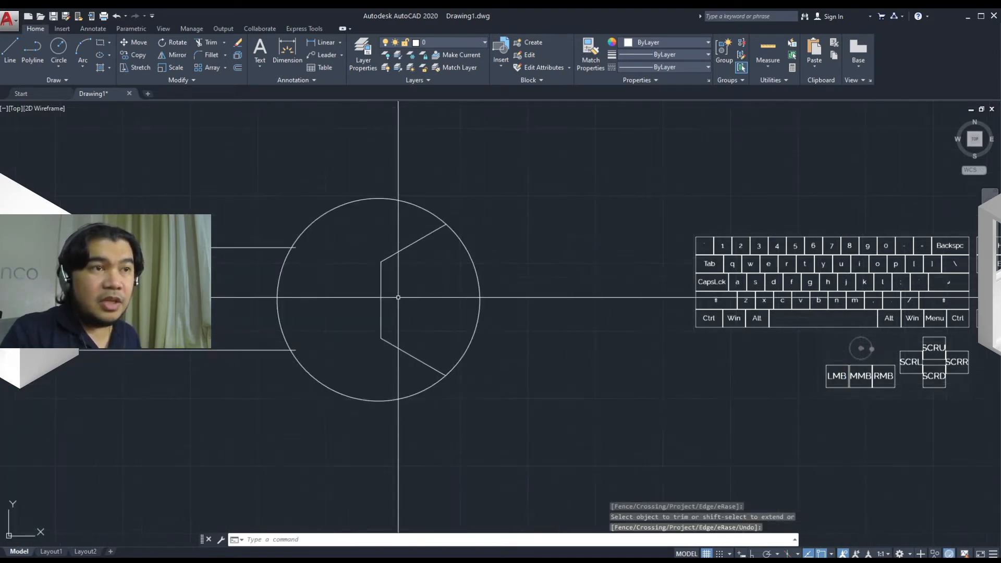
middle_click_drag(399, 297, 529, 302)
scroll(530, 302, "down", 2)
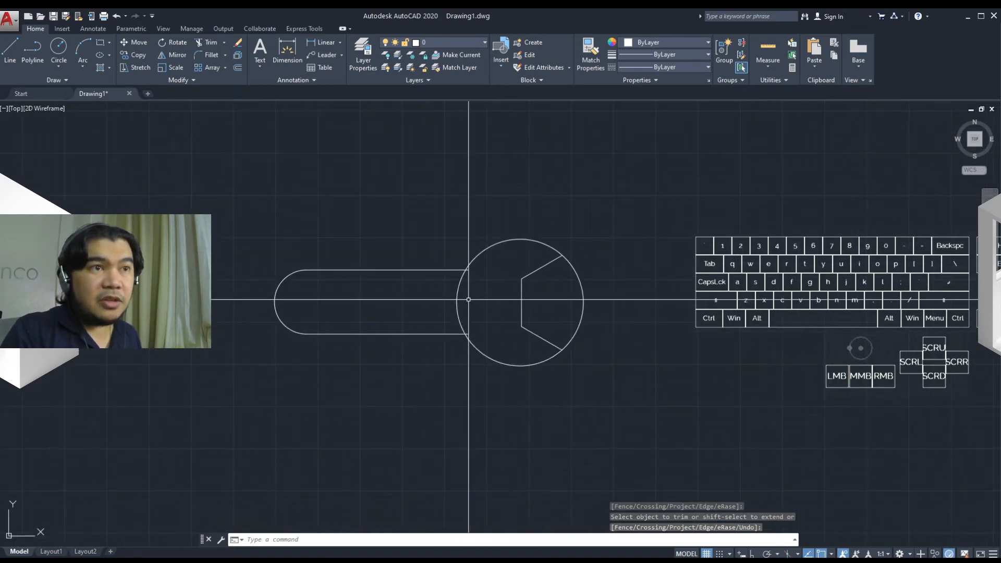
scroll(463, 321, "up", 2)
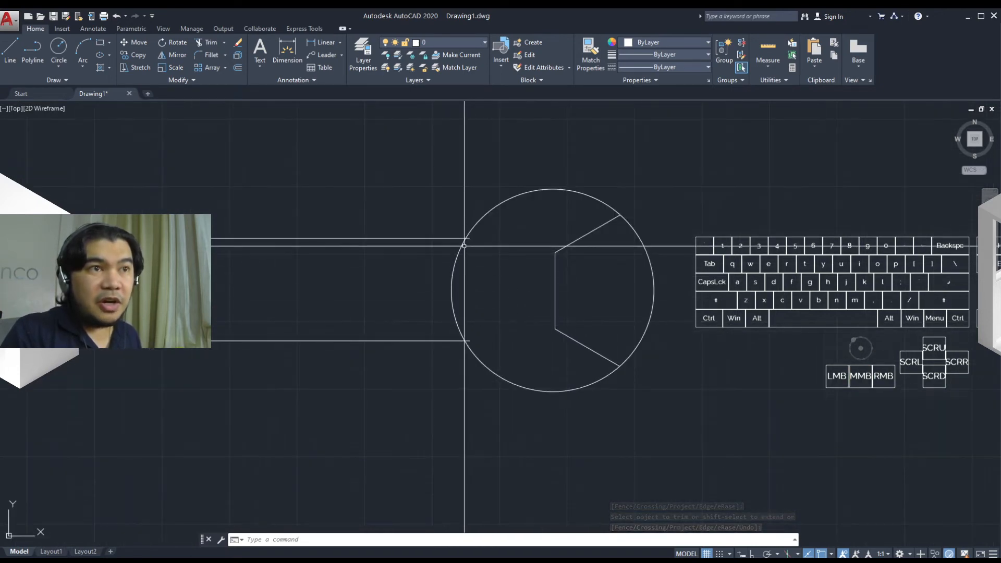
scroll(467, 339, "down", 2)
middle_click_drag(482, 349, 461, 316)
scroll(474, 339, "up", 2)
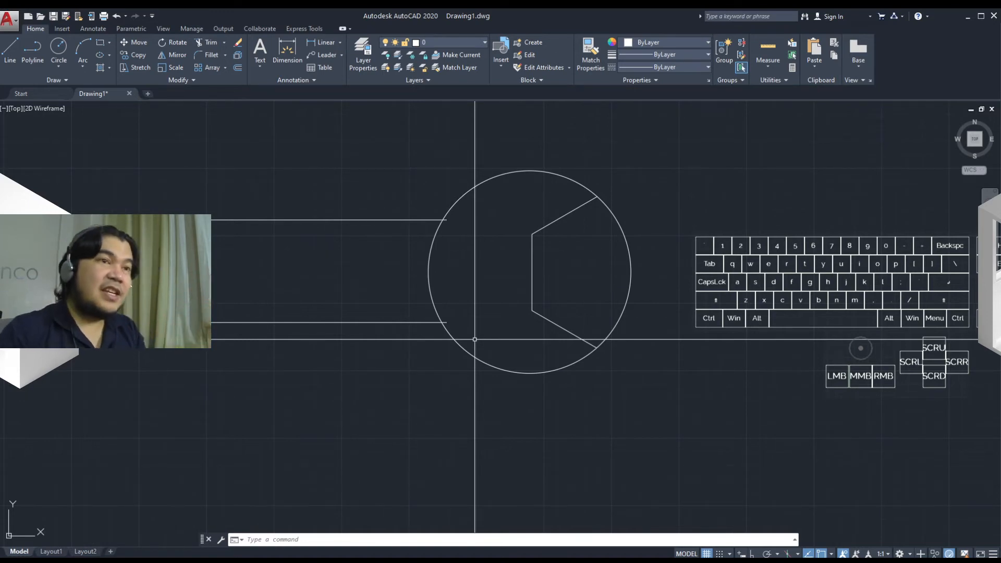
mouse_move(466, 336)
middle_mouse_down()
mouse_move(511, 357)
mouse_move(608, 353)
mouse_move(527, 354)
middle_mouse_up()
middle_click_drag(527, 354, 531, 362)
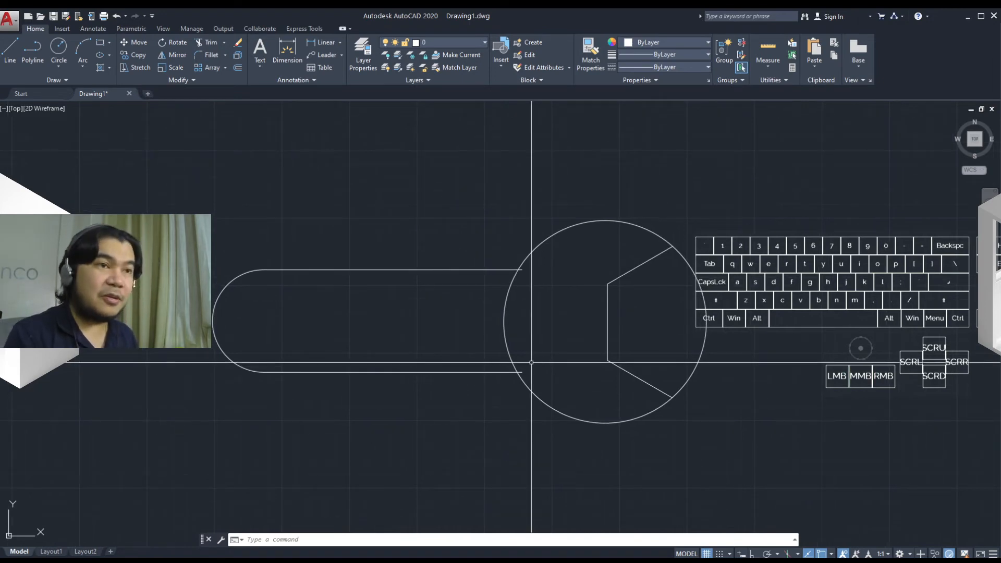
- Try to break the large circle from its lower handle-line intersection to the upper one, specifying the first break point separately
type("brea")
key("space")
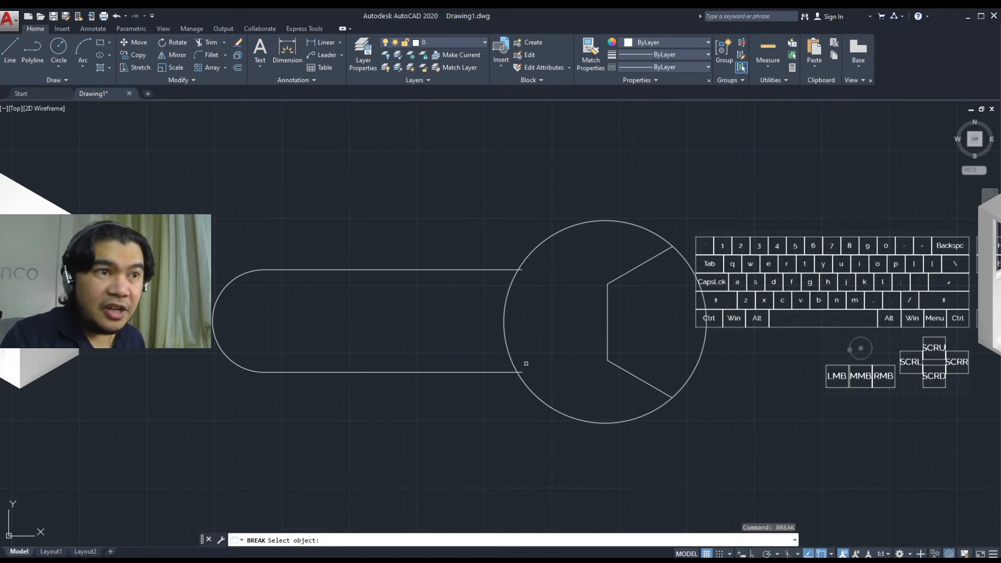
left_click(539, 400)
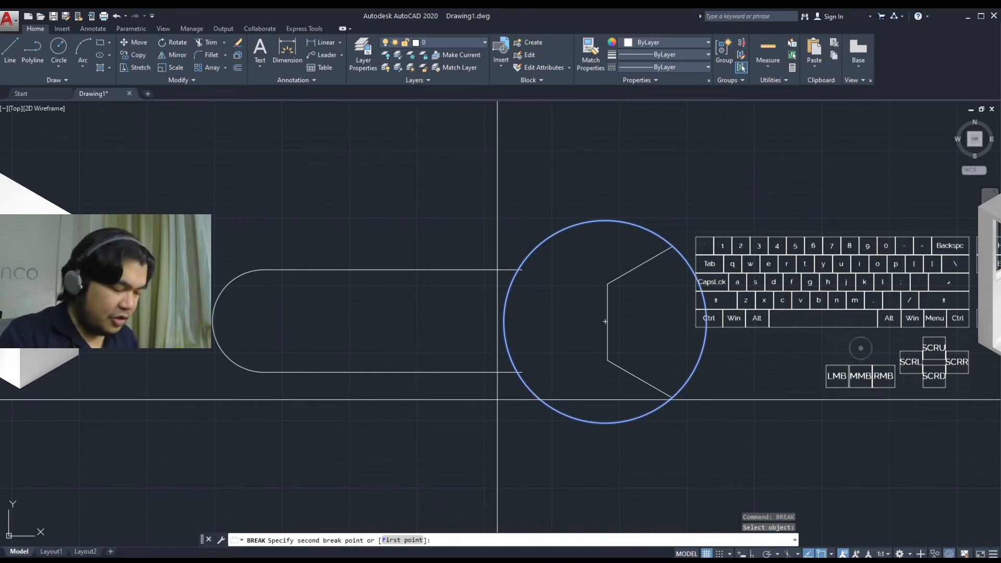
type("f")
key("Return")
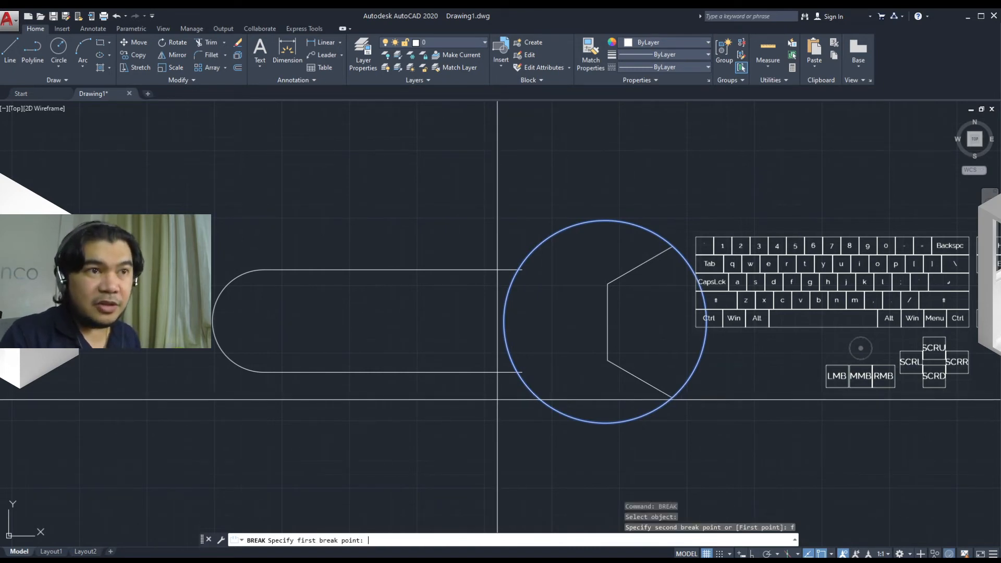
left_click(517, 371)
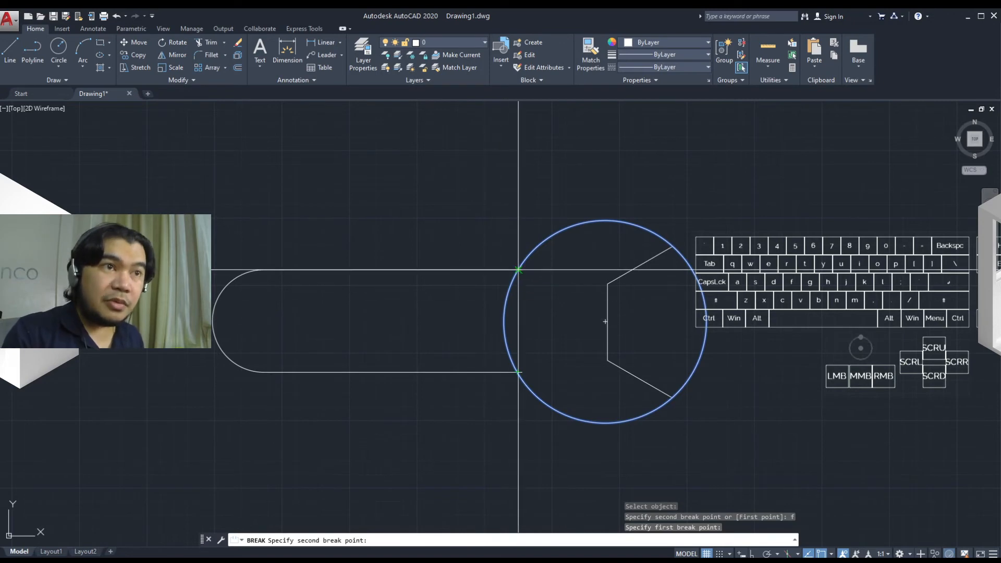
left_click(518, 269)
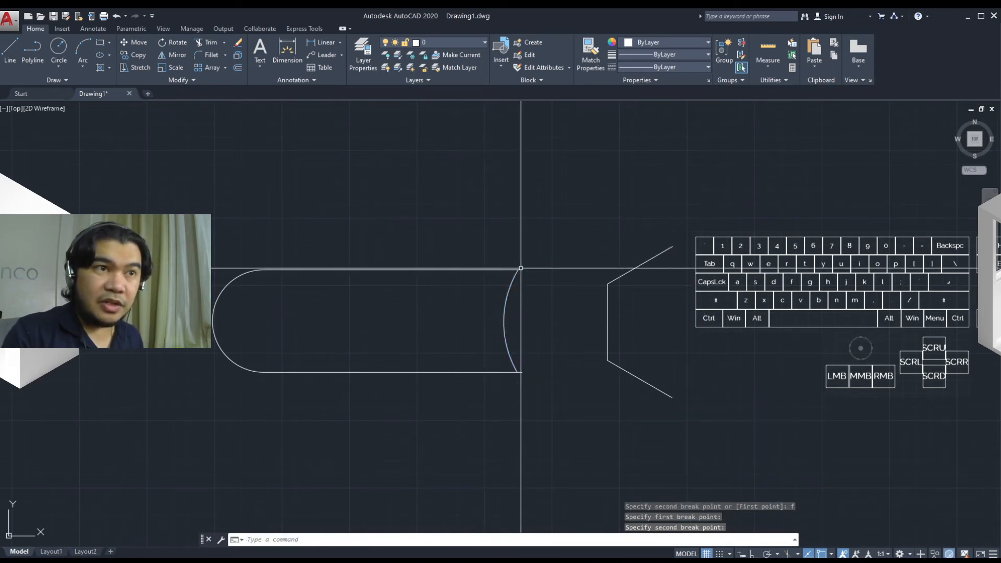
mouse_move(546, 334)
middle_mouse_down()
mouse_move(487, 325)
mouse_move(499, 336)
middle_mouse_up()
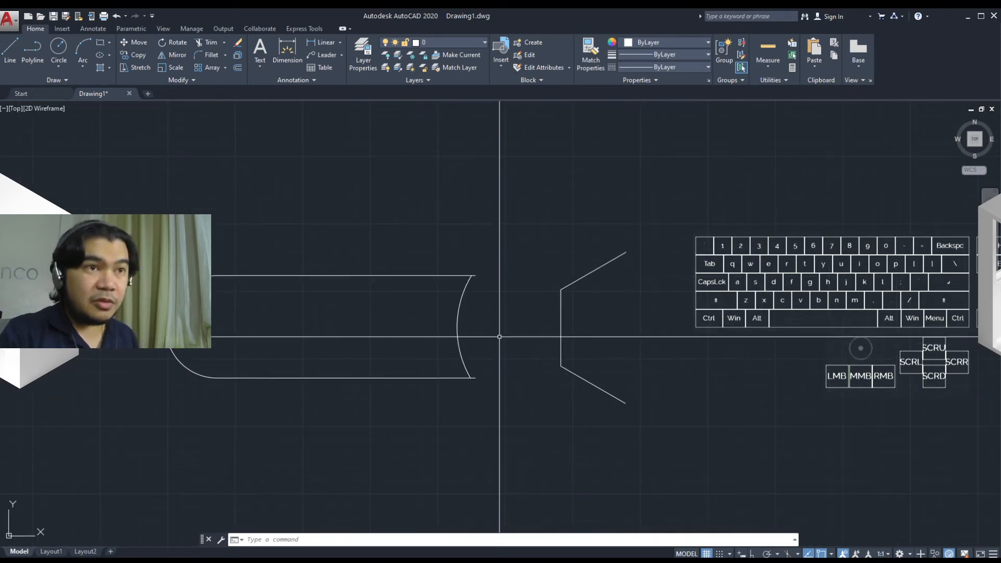
- Undo the last break of the large circle
type("u")
key("Return")
type("u")
key("Return")
middle_click_drag(516, 326, 500, 325)
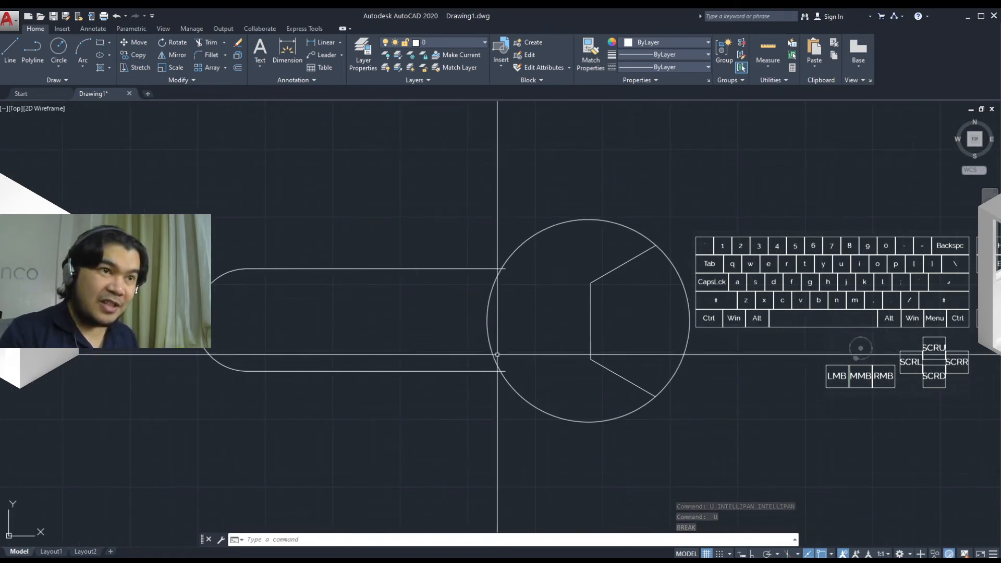
- Break the large circle from its upper handle-line intersection to the lower one, removing the arc between the handle lines
mouse_move(500, 321)
middle_mouse_down()
mouse_move(534, 349)
mouse_move(553, 350)
middle_mouse_up()
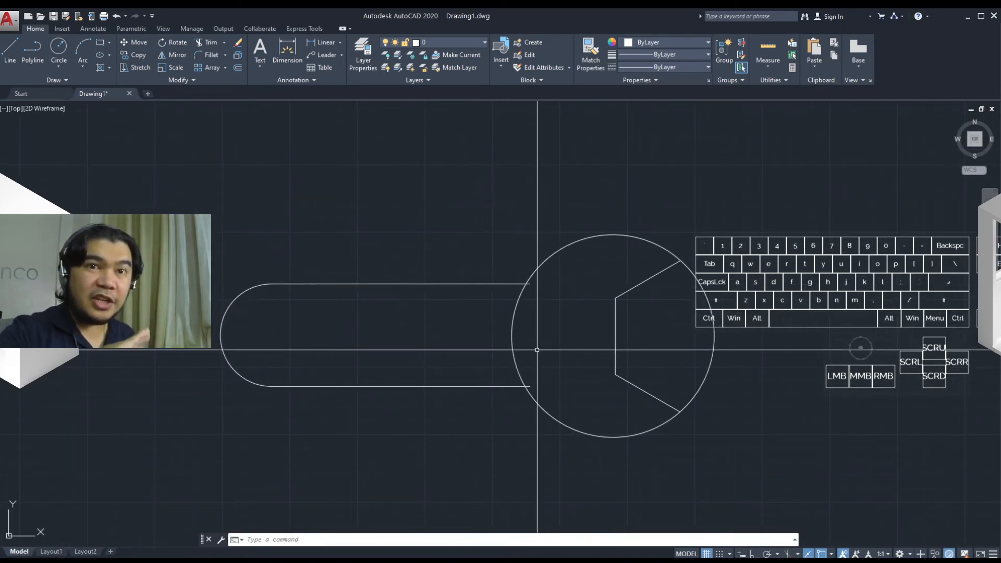
middle_click_drag(537, 350, 521, 351)
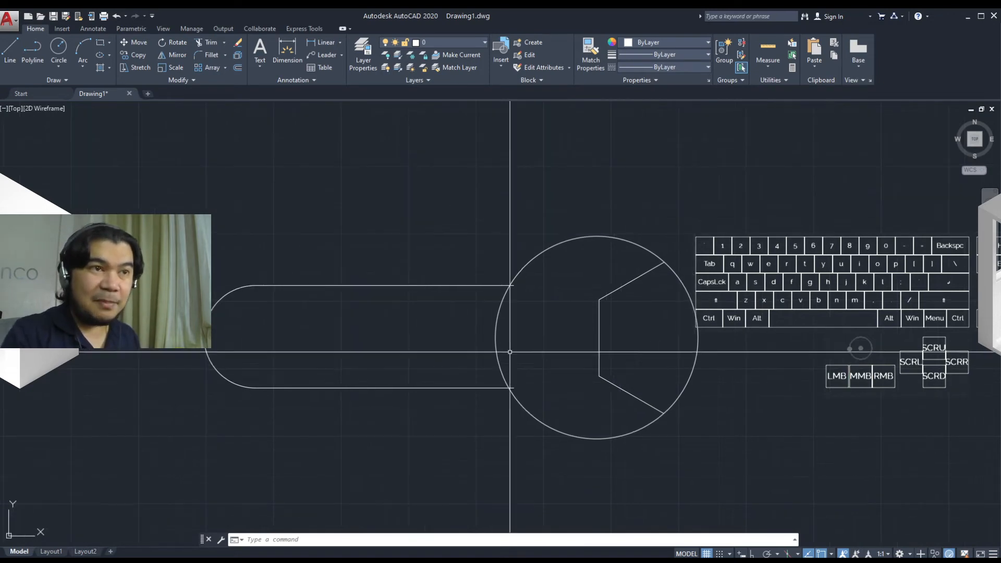
type("br")
key("space")
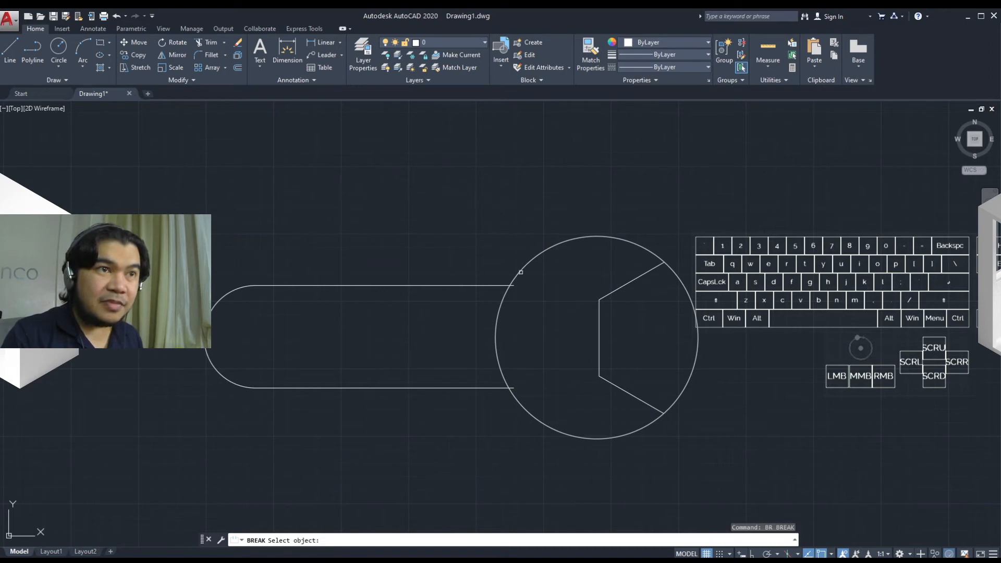
left_click(520, 272)
type("fy second break poin")
key("space")
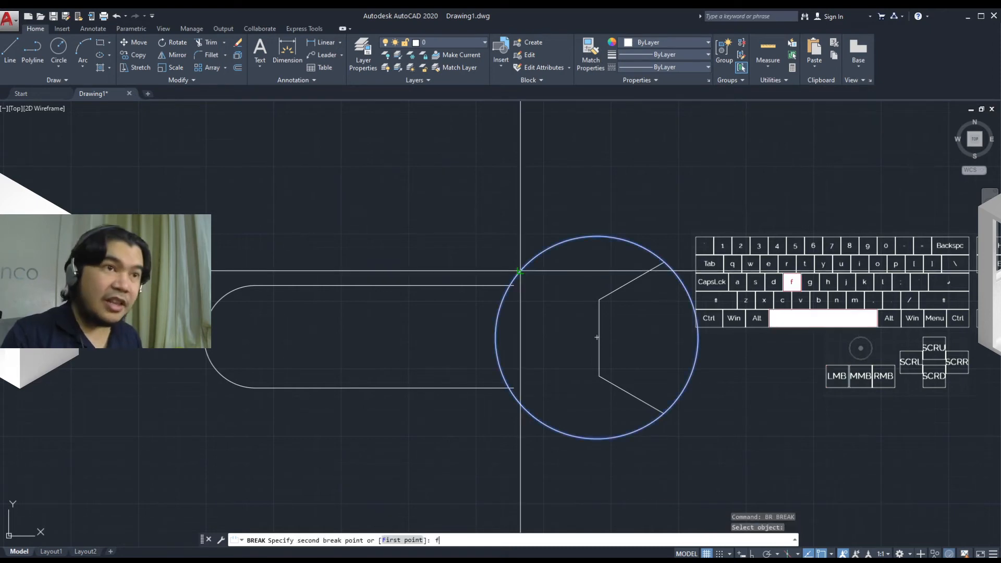
left_click(509, 285)
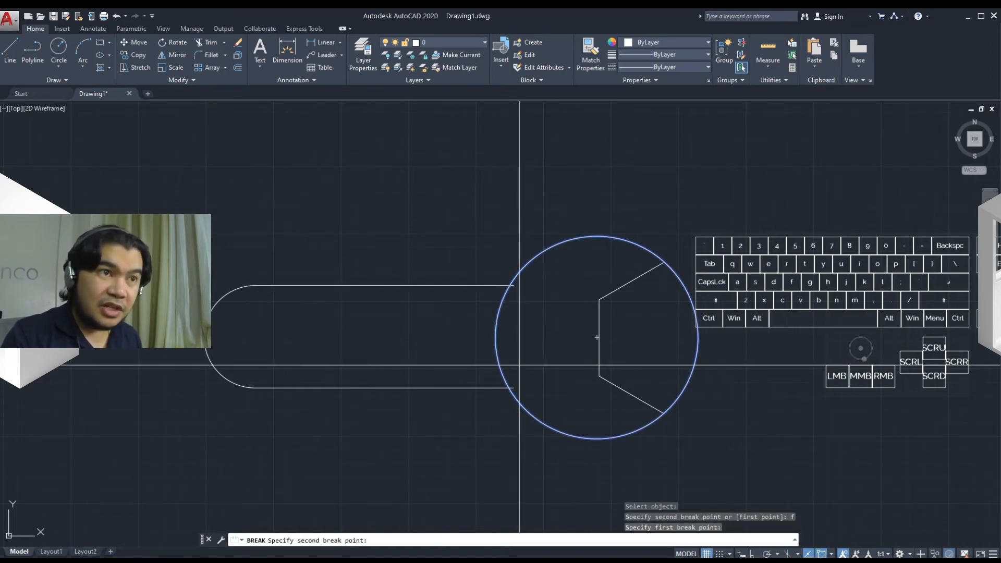
type("s")
key("space")
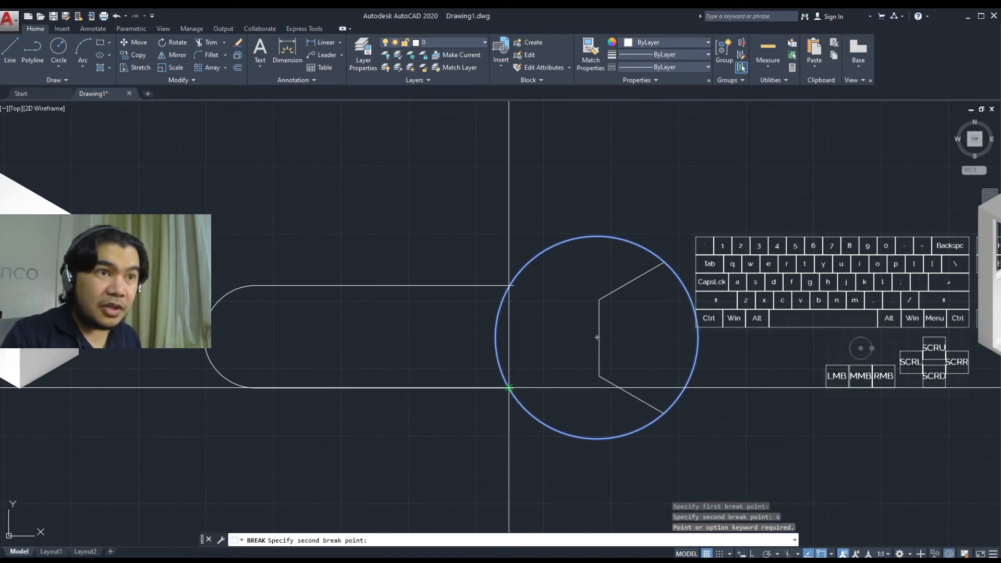
left_click(508, 388)
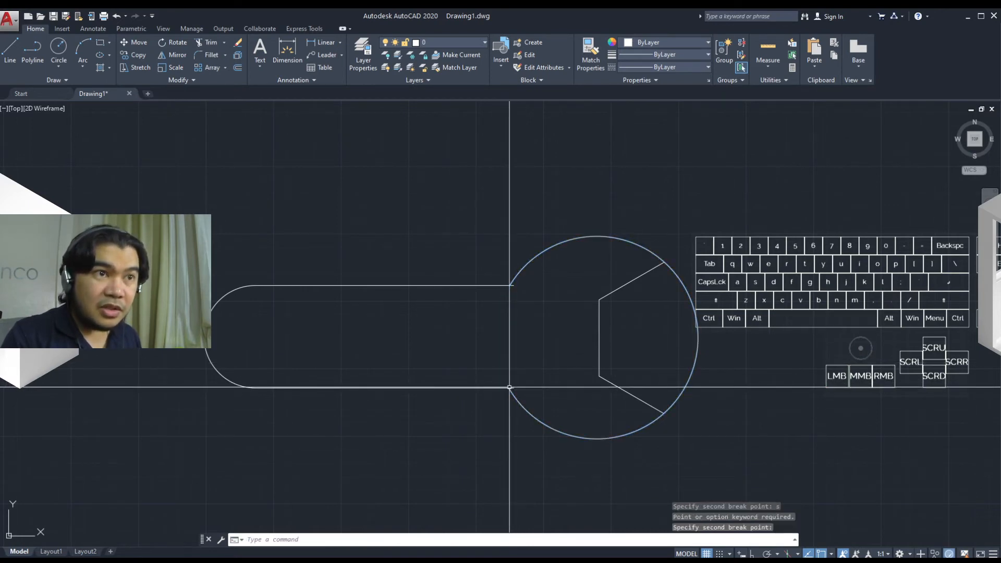
middle_click_drag(596, 405, 544, 398)
middle_click_drag(633, 405, 709, 459)
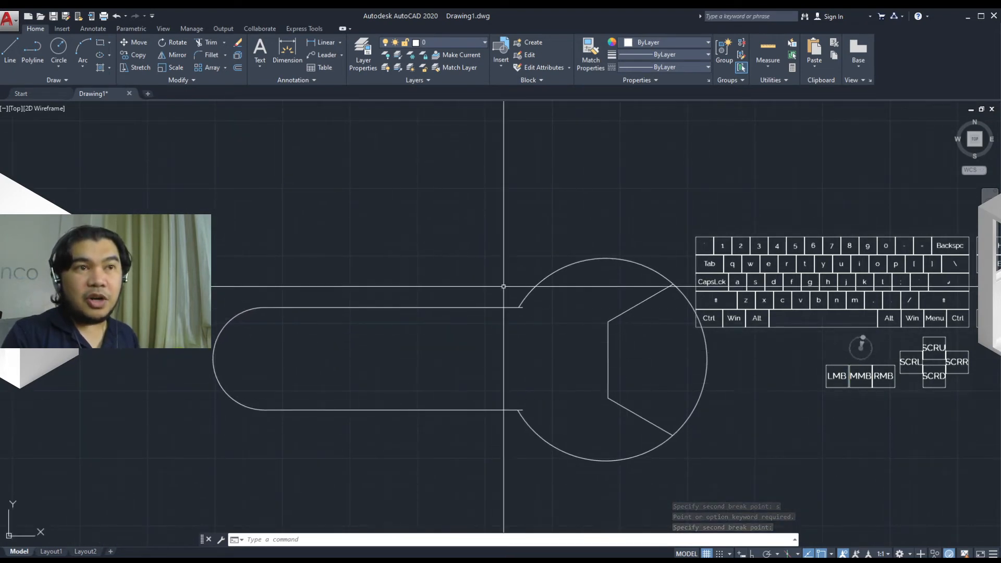
middle_click_drag(543, 395, 527, 393)
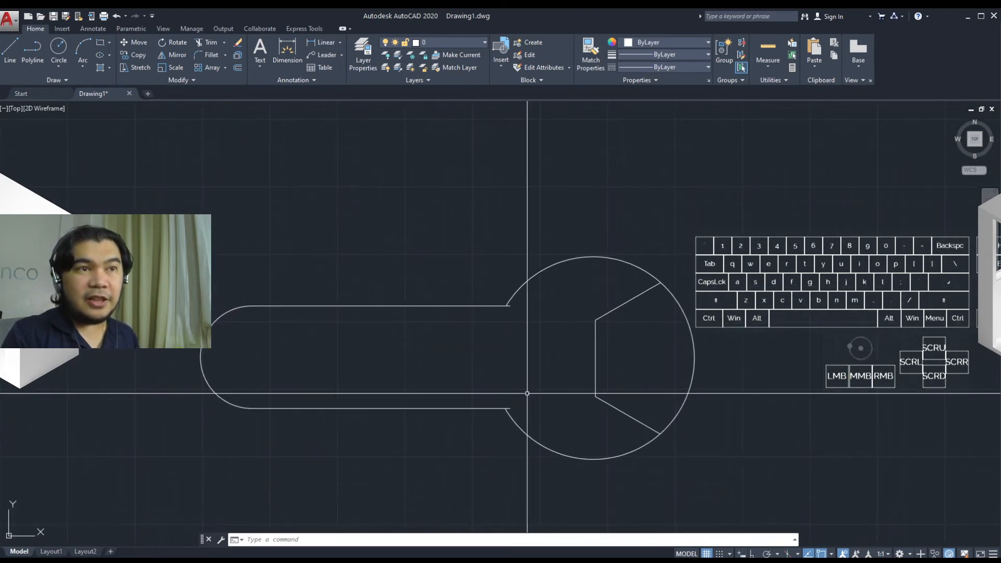
mouse_move(584, 367)
middle_mouse_down()
mouse_move(634, 349)
mouse_move(543, 352)
middle_mouse_up()
key("Escape")
middle_click_drag(588, 388, 626, 389)
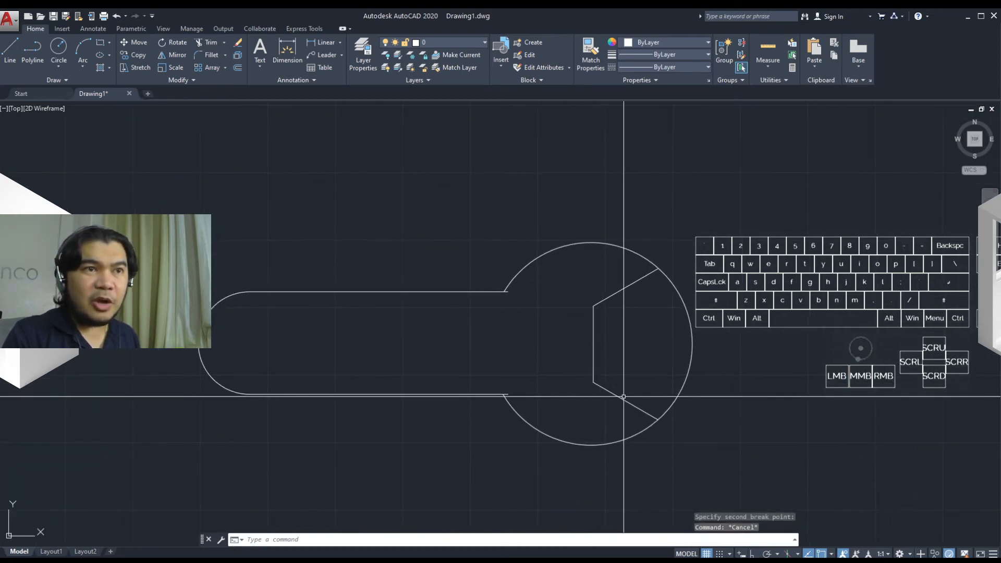
middle_click_drag(647, 291, 587, 284)
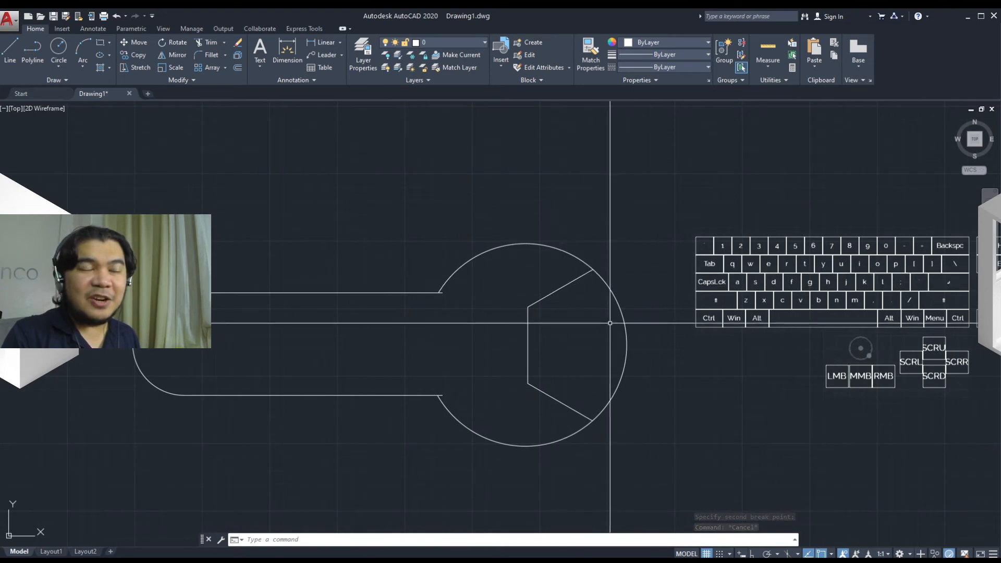
- Erase the trimmed hexagon polyline inside the wrench head
middle_click_drag(565, 335, 523, 312)
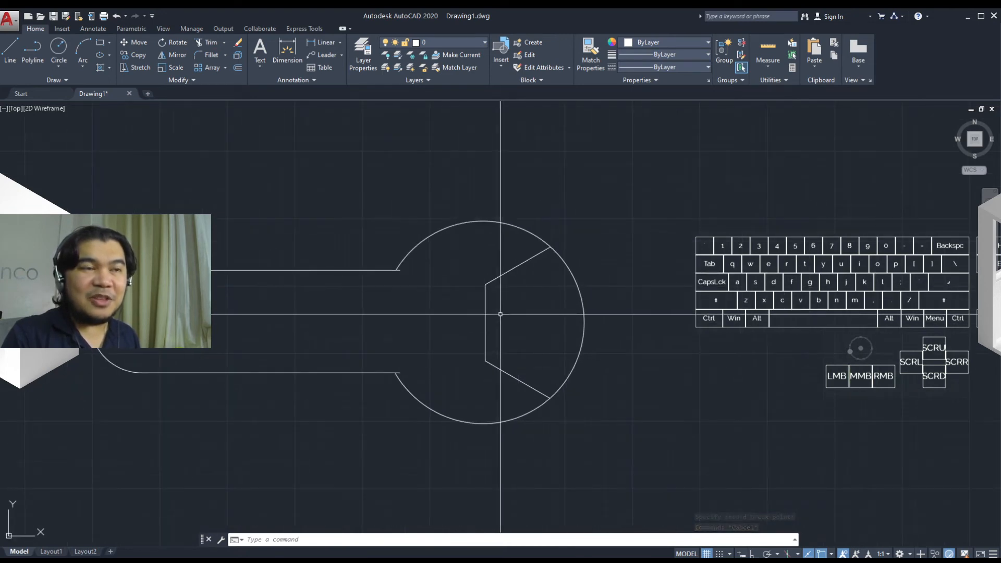
left_click(509, 397)
left_click(475, 348)
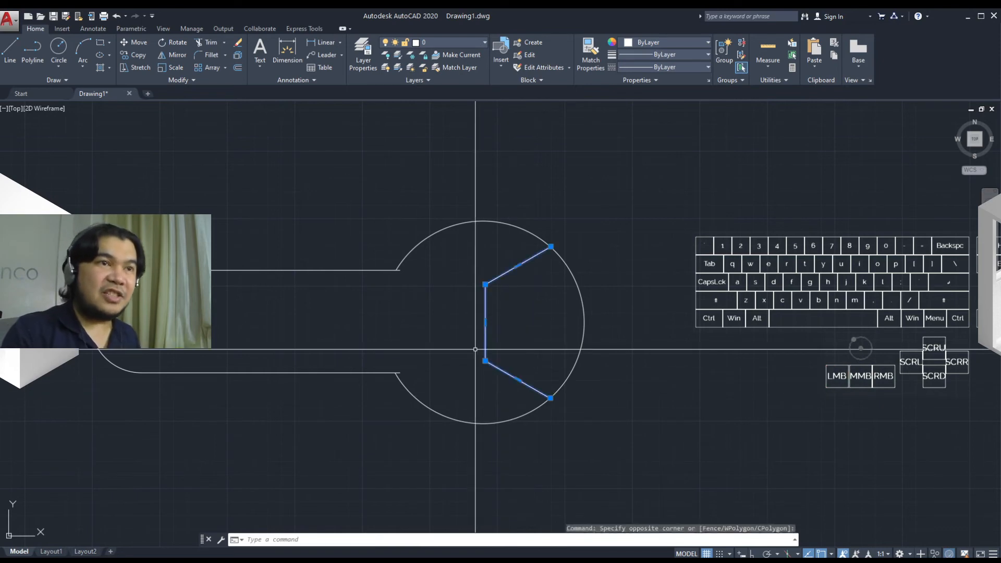
mouse_move(483, 386)
middle_mouse_down()
mouse_move(451, 388)
mouse_move(504, 387)
mouse_move(496, 371)
middle_mouse_up()
type("e")
key("space")
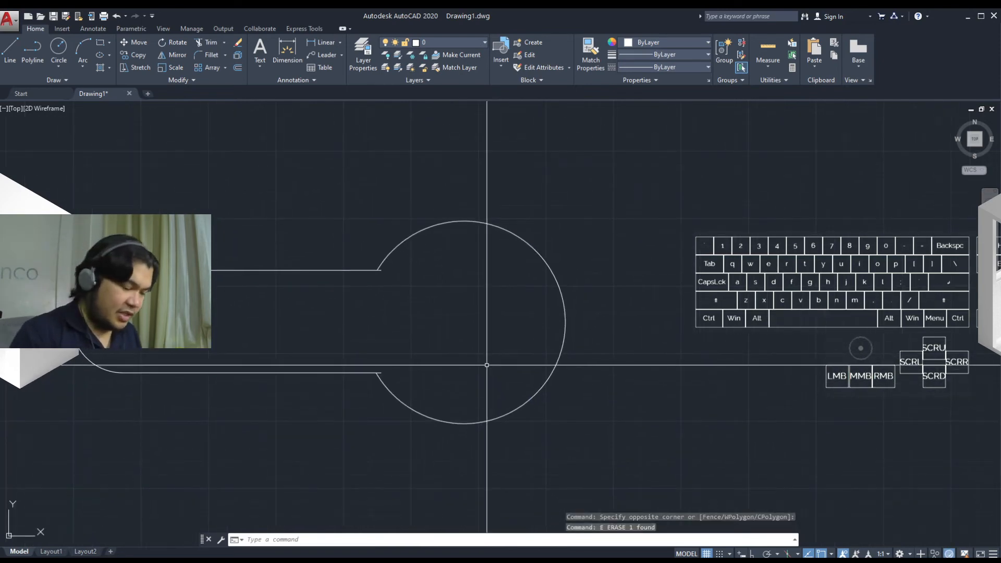
- Draw a six-sided polygon circumscribed about a circle, centred just inside the large circle's edge opposite the handle
type("polygon")
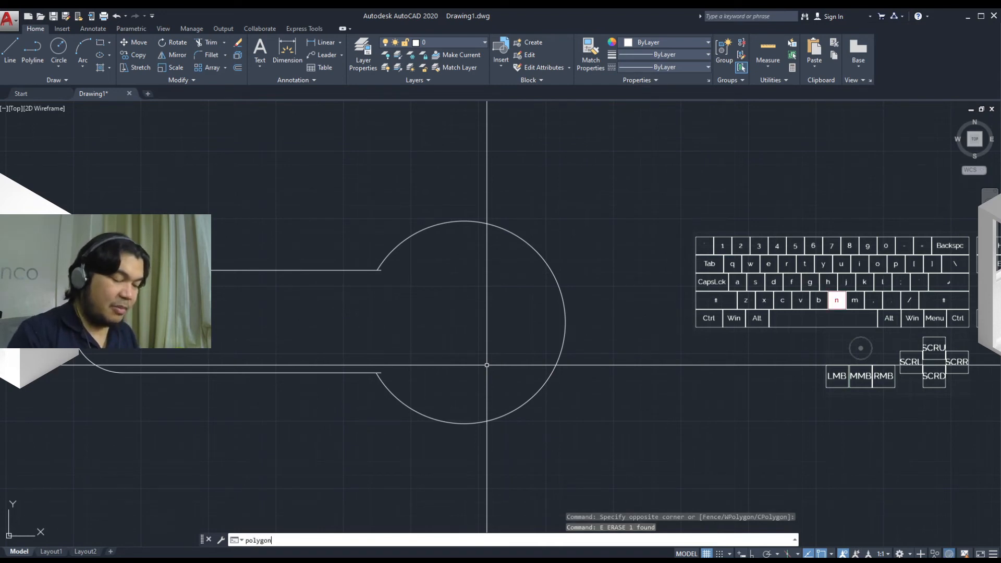
key("space")
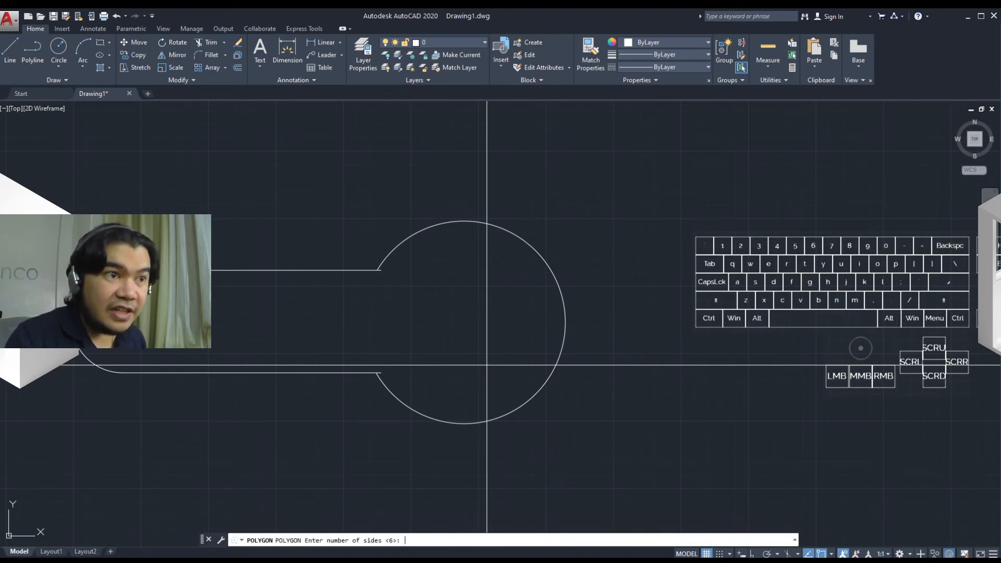
key("space")
left_click(546, 326)
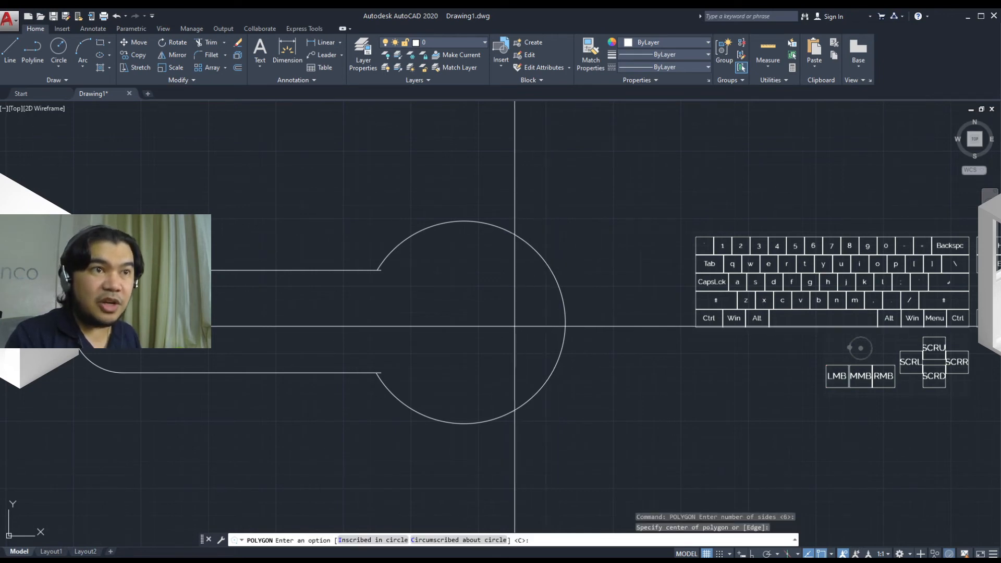
type("c")
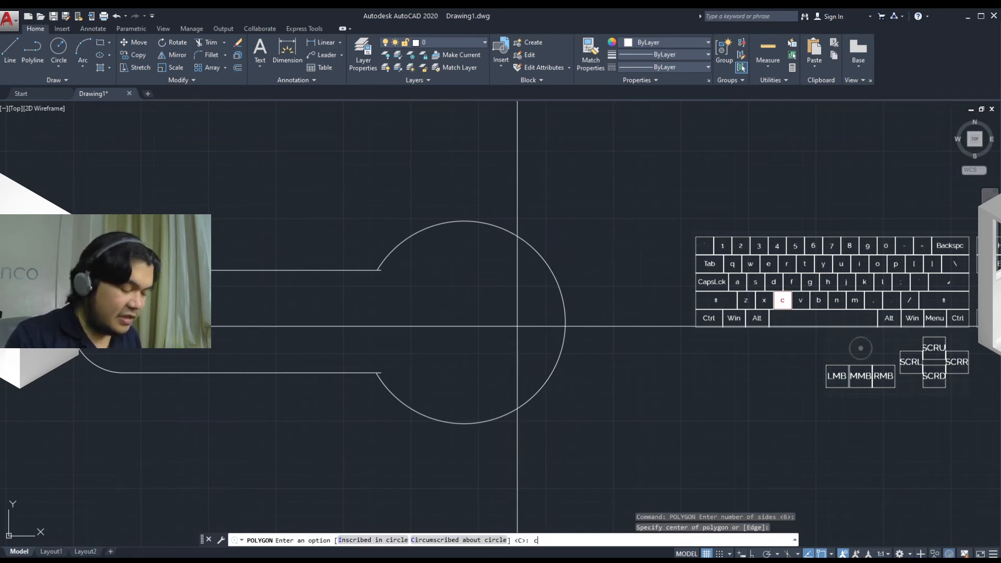
key("Return")
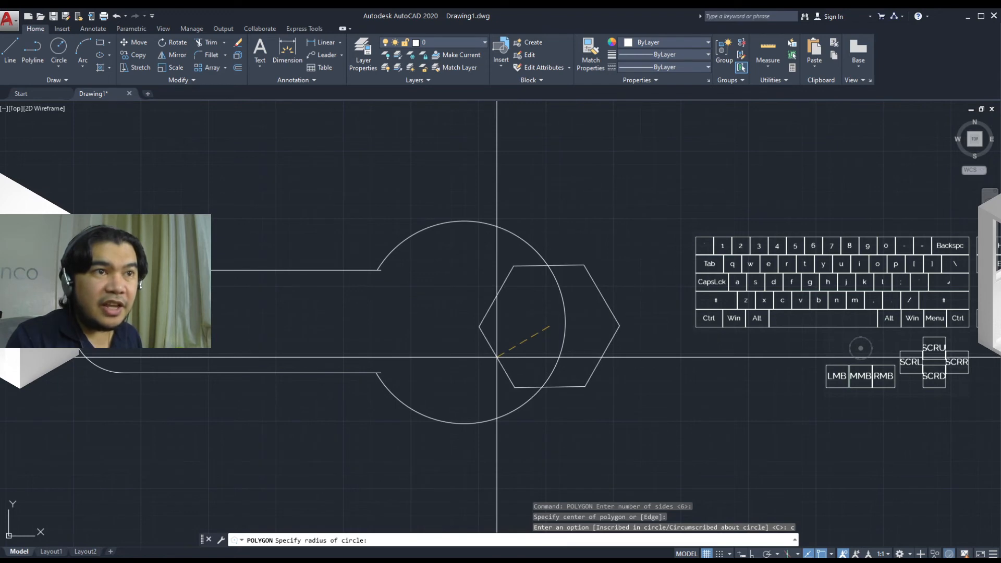
left_click(497, 357)
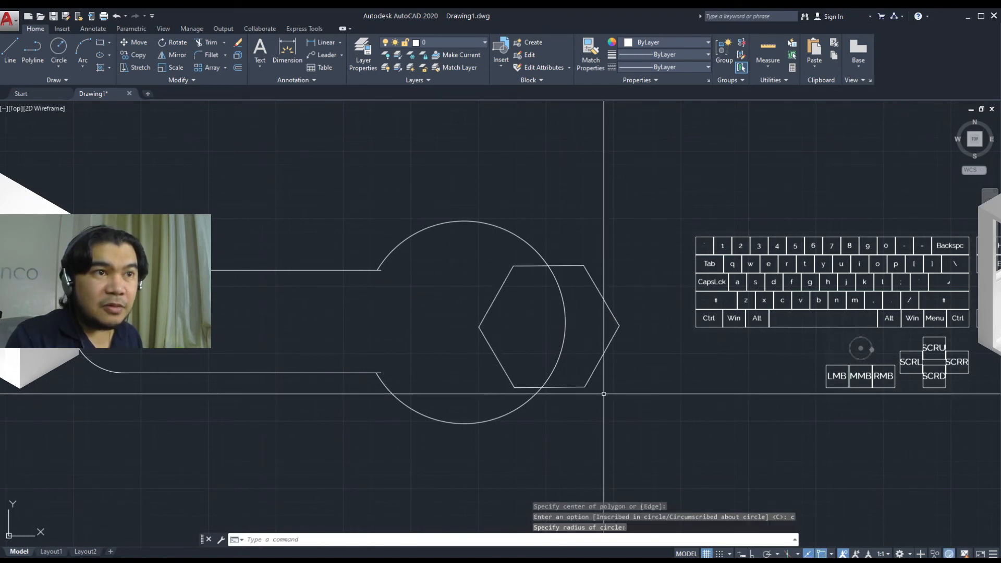
- Move the hexagon toward the handle by its lower right corner, placing that corner on the large circle
left_click(593, 372)
middle_click_drag(592, 372, 566, 367)
type("m")
key("Return")
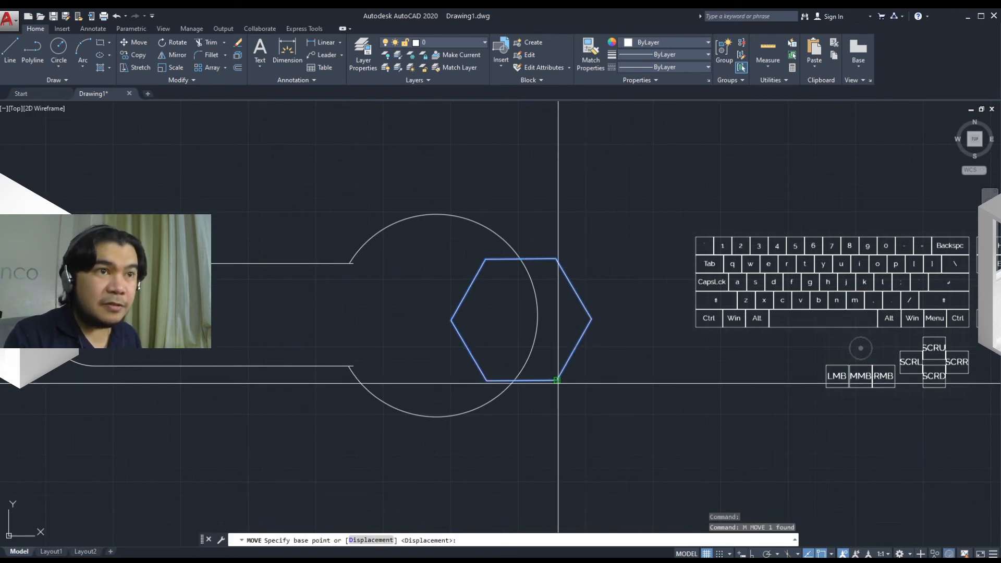
left_click(556, 380)
left_click(515, 380)
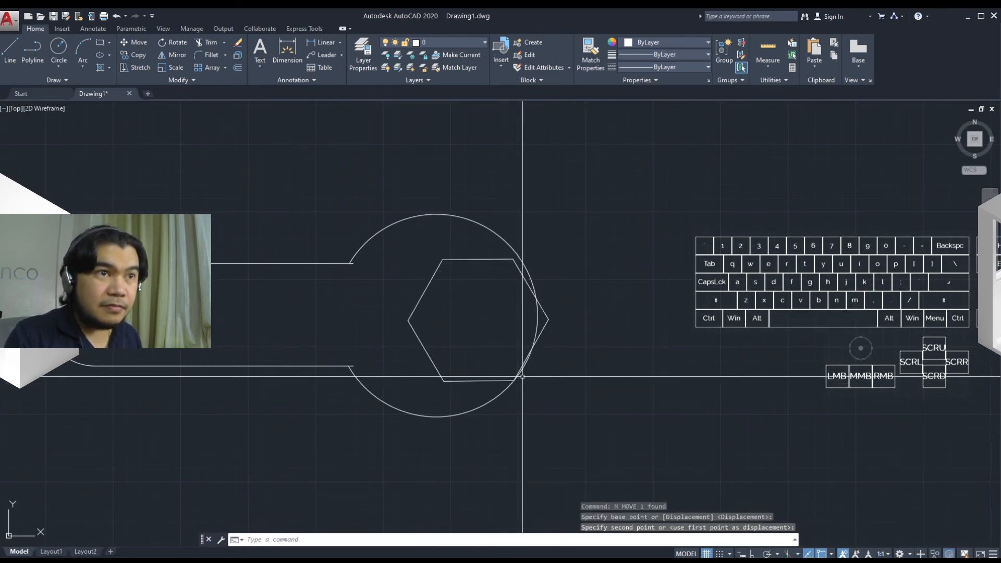
- Move the hexagon so that its corner nearest the handle sits on the large circle's centre
scroll(545, 325, "up", 4)
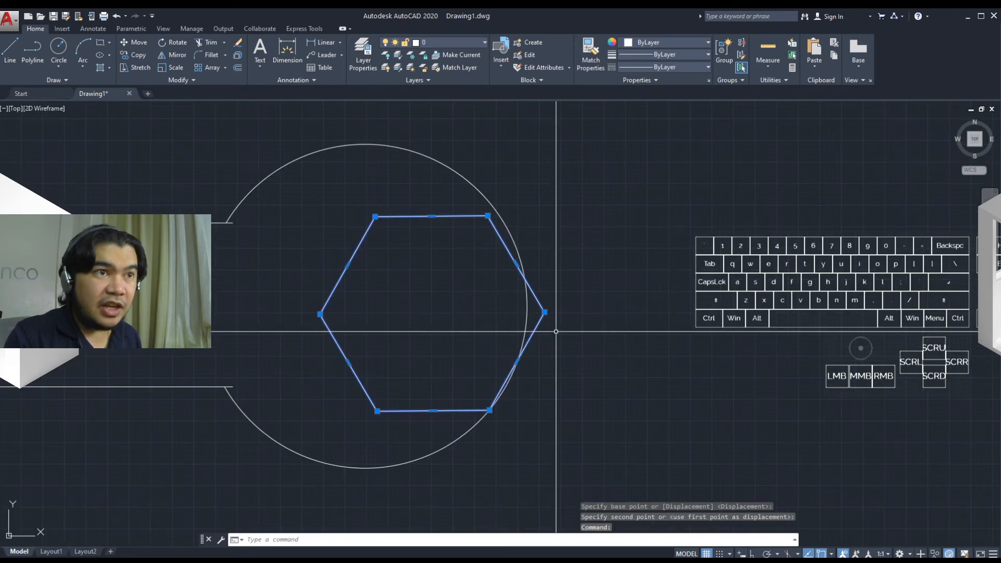
type("m")
key("space")
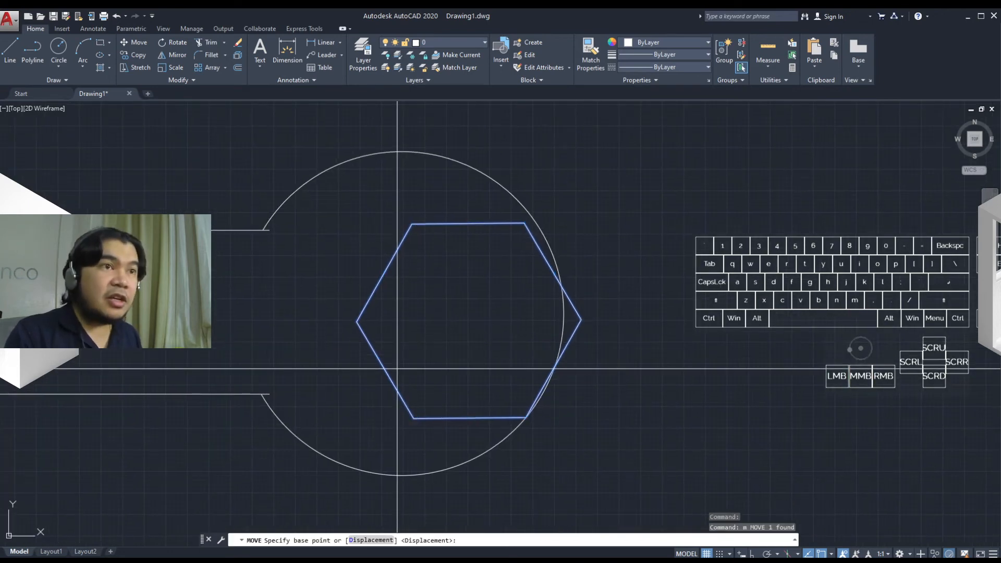
left_click(356, 322)
scroll(388, 305, "down", 4)
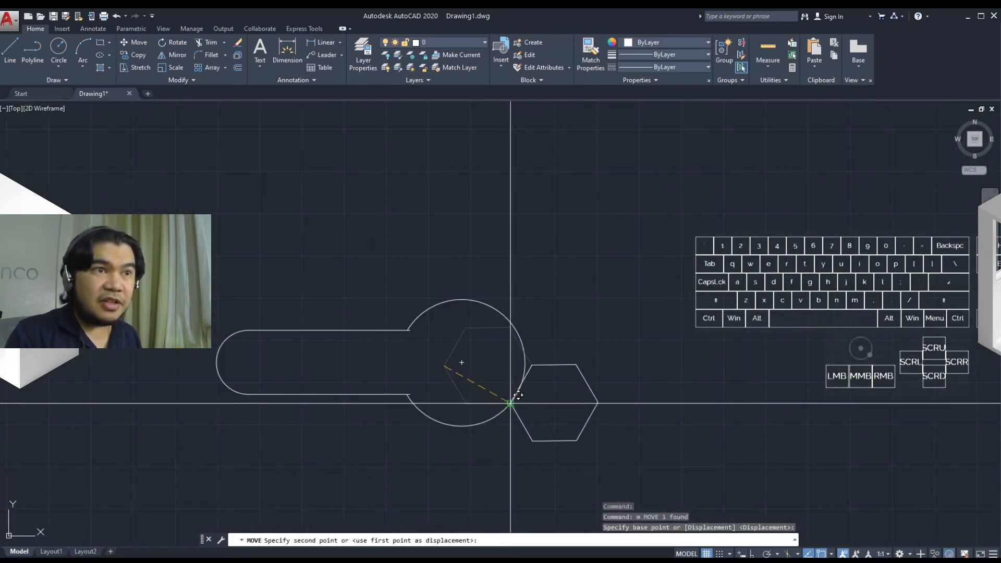
left_click(462, 362)
key("Escape")
- Trim the hexagon portion outside the large circle and the circle's arc inside the hexagon to open the wrench jaw
scroll(521, 359, "up", 4)
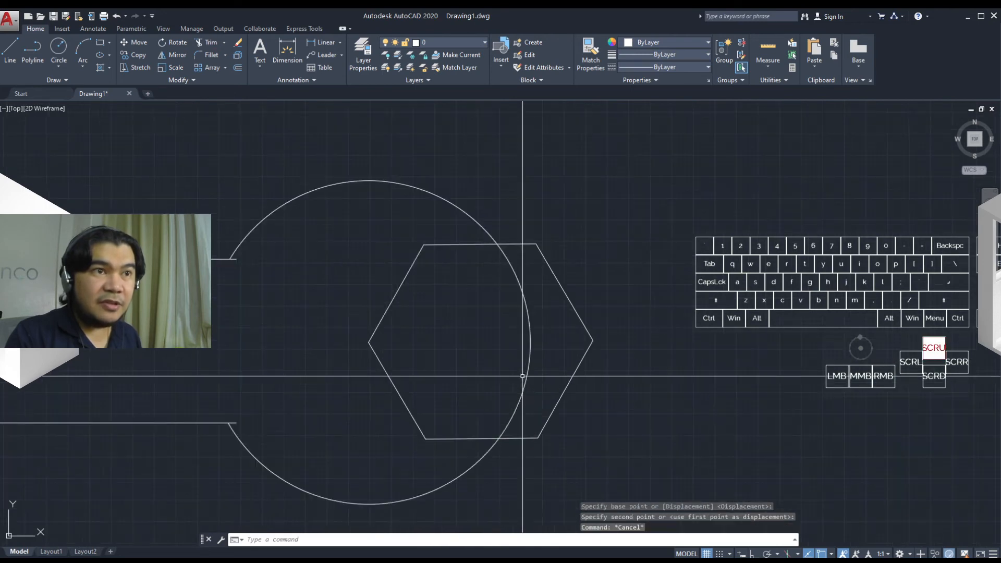
middle_click_drag(524, 381, 576, 372)
scroll(576, 359, "down", 2)
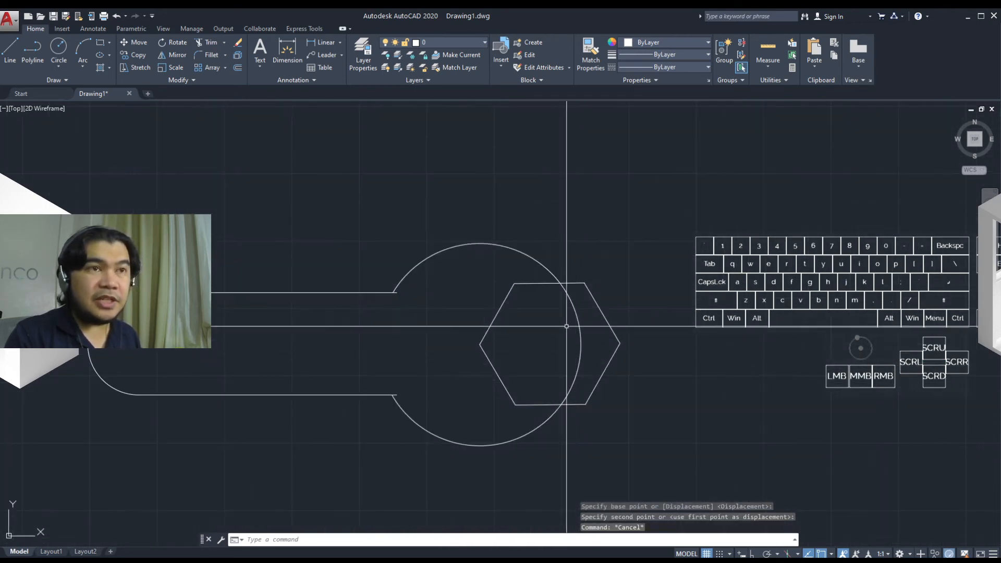
mouse_move(579, 328)
middle_mouse_down()
mouse_move(550, 323)
mouse_move(544, 345)
mouse_move(563, 368)
middle_mouse_up()
scroll(544, 343, "up", 2)
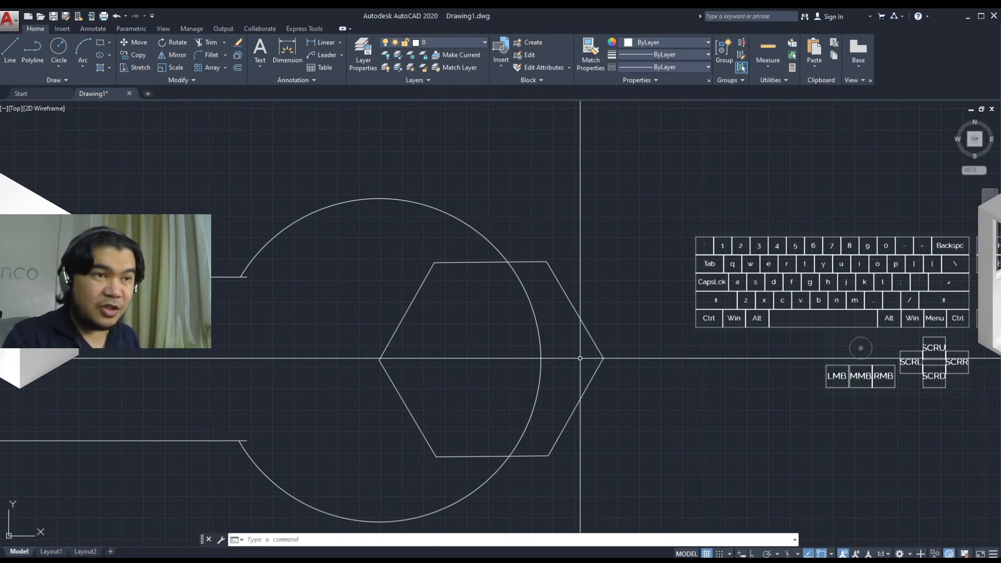
type("tr")
key("space")
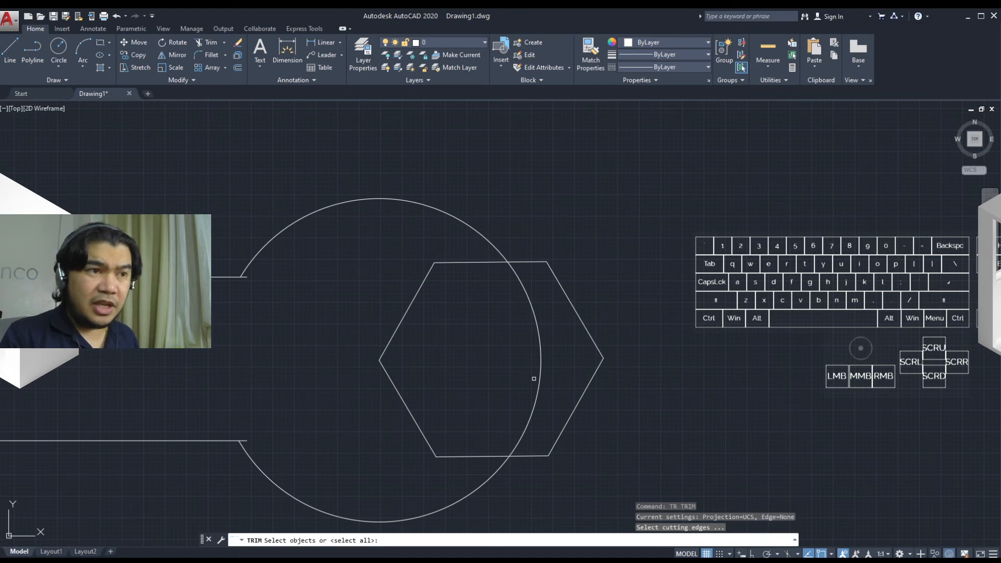
key("space")
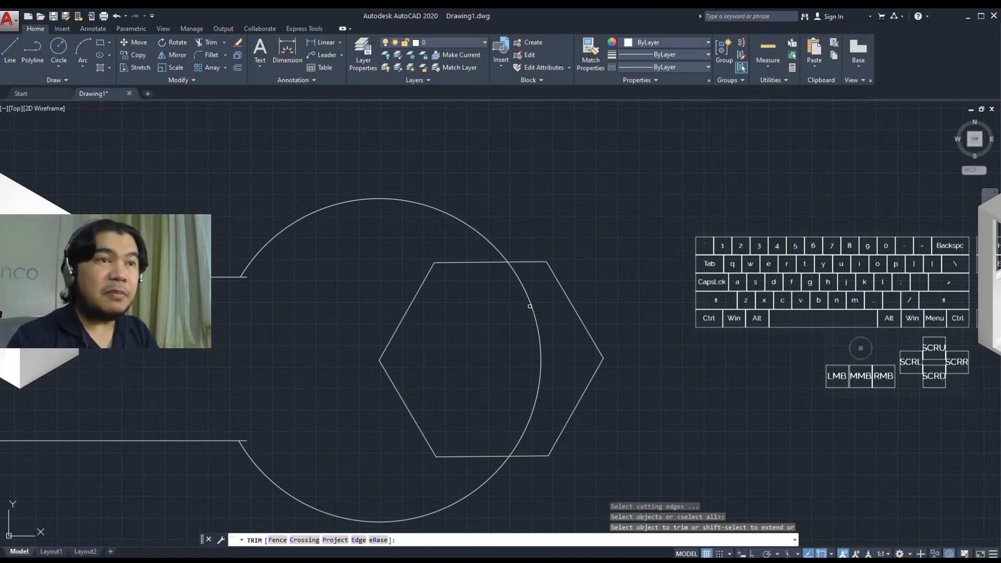
left_click(532, 263)
left_click(567, 296)
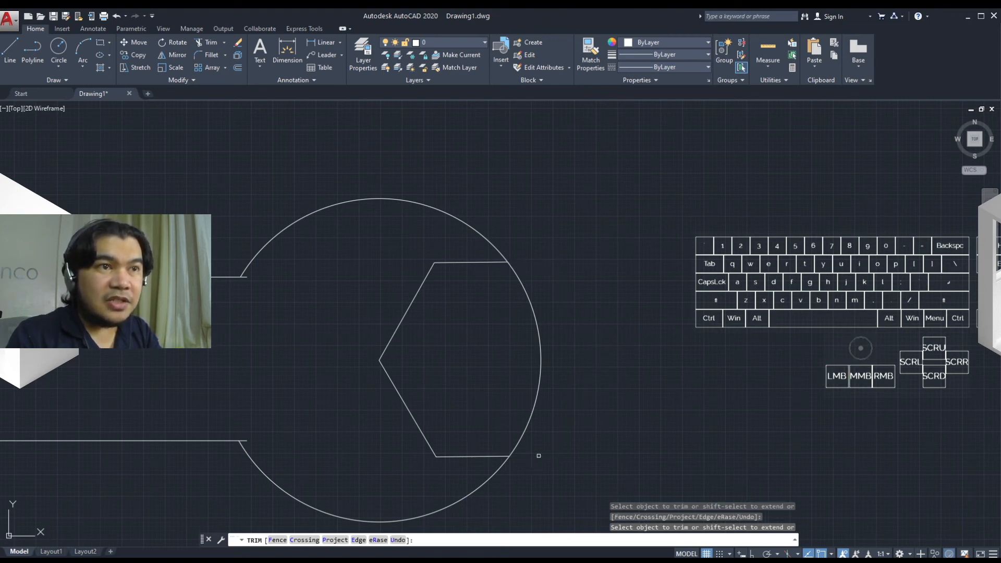
left_click(533, 411)
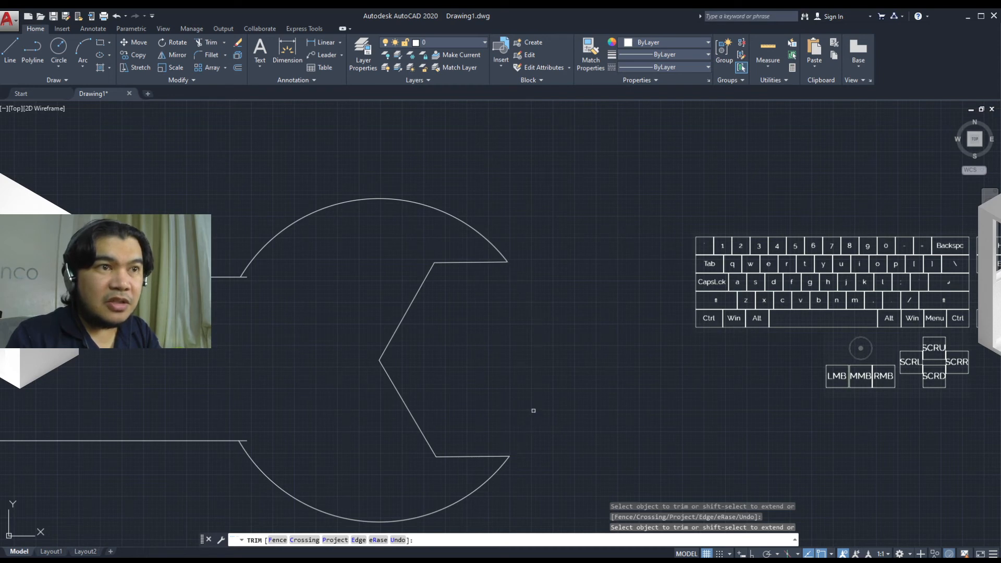
key("space")
- Stretch the jaw's three inner corners horizontally toward the handle with Ortho on, keeping the jaw tips in place
middle_click_drag(424, 425, 522, 424)
scroll(523, 423, "down", 4)
scroll(524, 424, "up", 4)
scroll(526, 417, "down", 2)
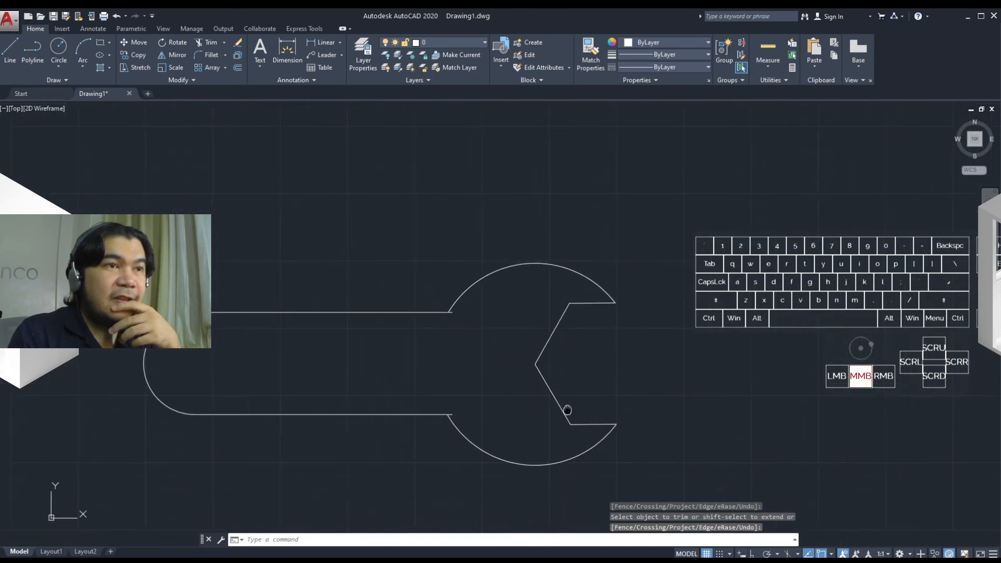
middle_click_drag(526, 412, 501, 415)
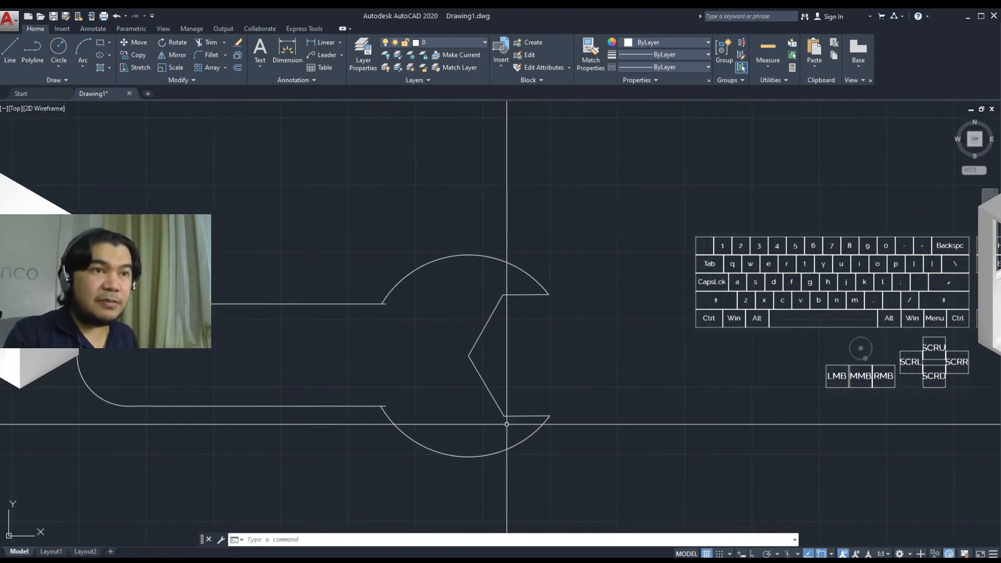
type("s")
key("space")
left_click(510, 427)
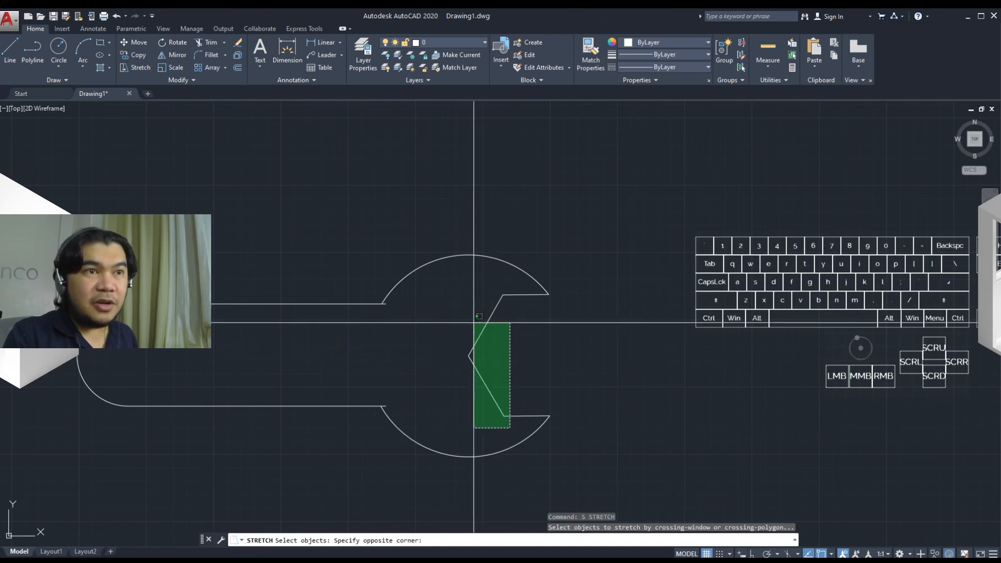
left_click(462, 283)
key("space")
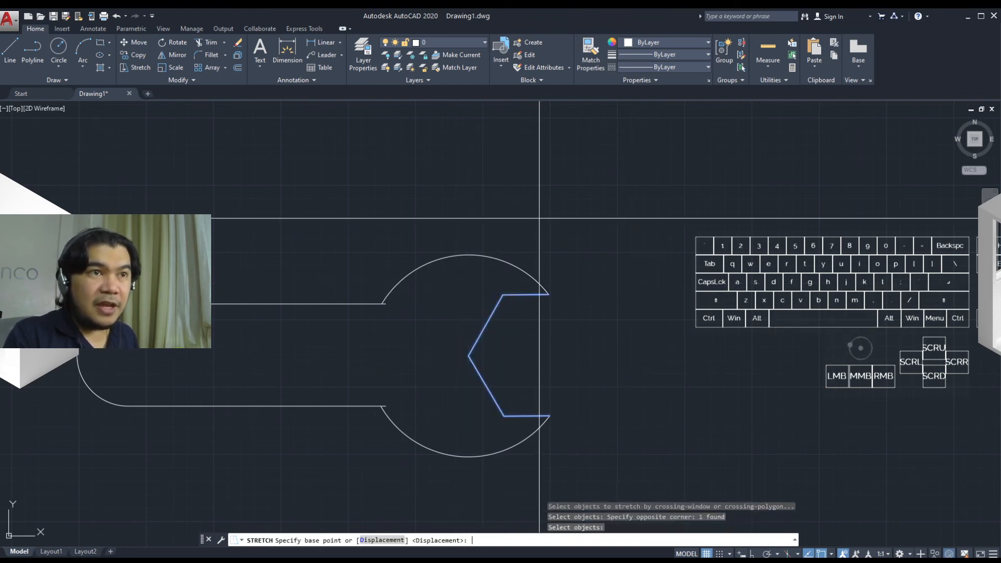
left_click(532, 219)
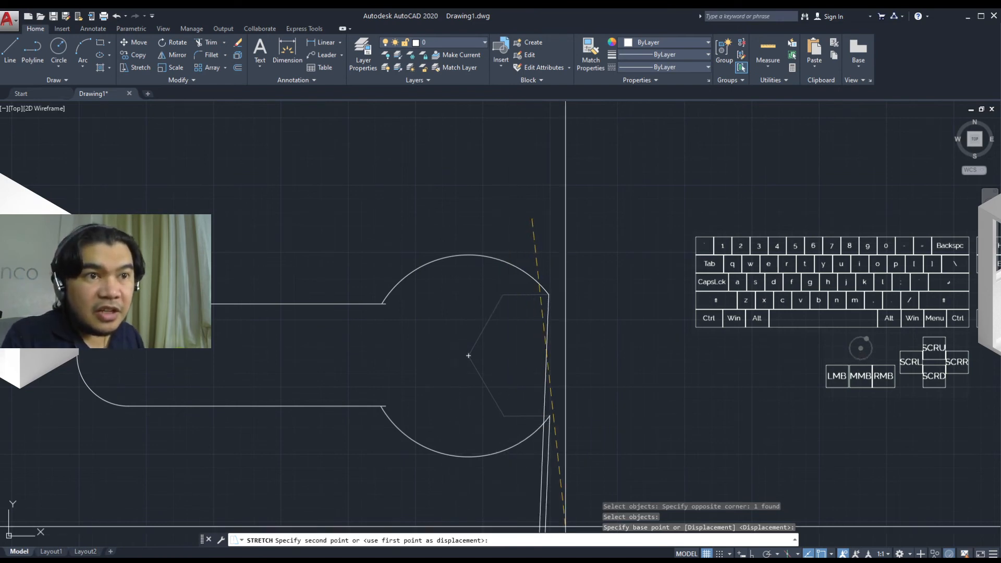
left_click(754, 554)
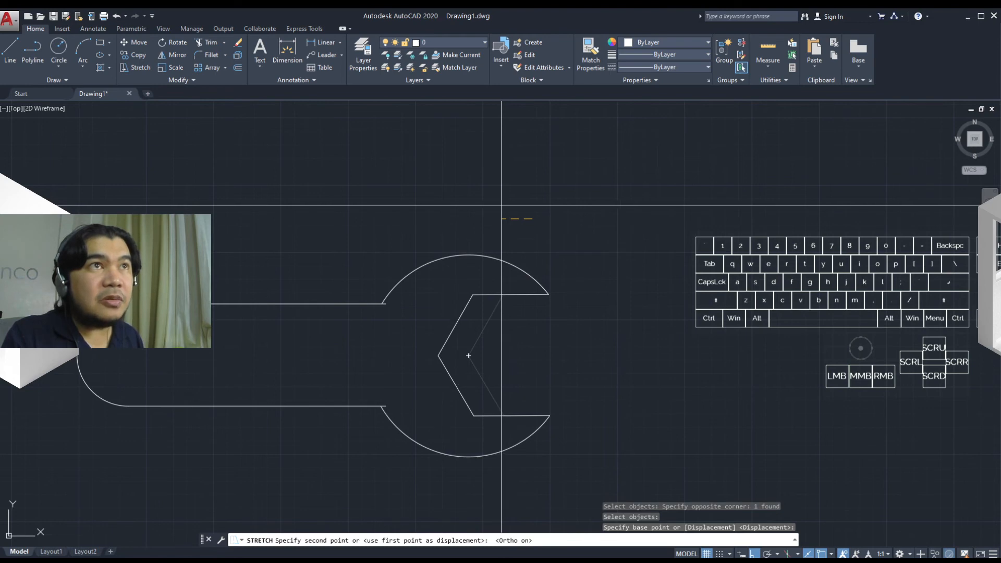
left_click(501, 205)
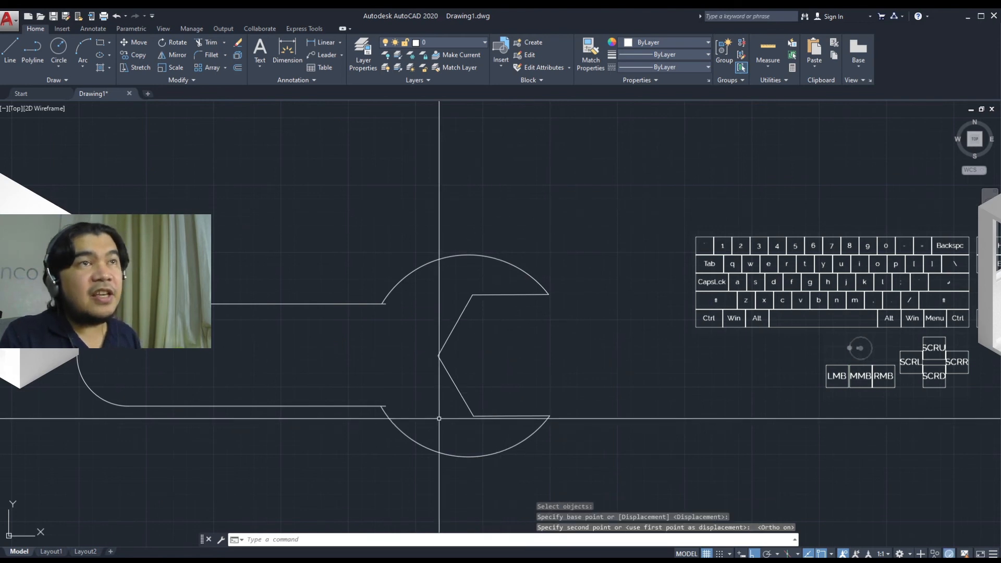
- Trim the short ends of both handle lines that extend into the wrench head
mouse_move(469, 431)
middle_mouse_down()
mouse_move(519, 433)
mouse_move(547, 469)
mouse_move(580, 462)
middle_mouse_up()
scroll(448, 413, "up", 2)
middle_click_drag(555, 424, 526, 412)
type("tr")
key("space")
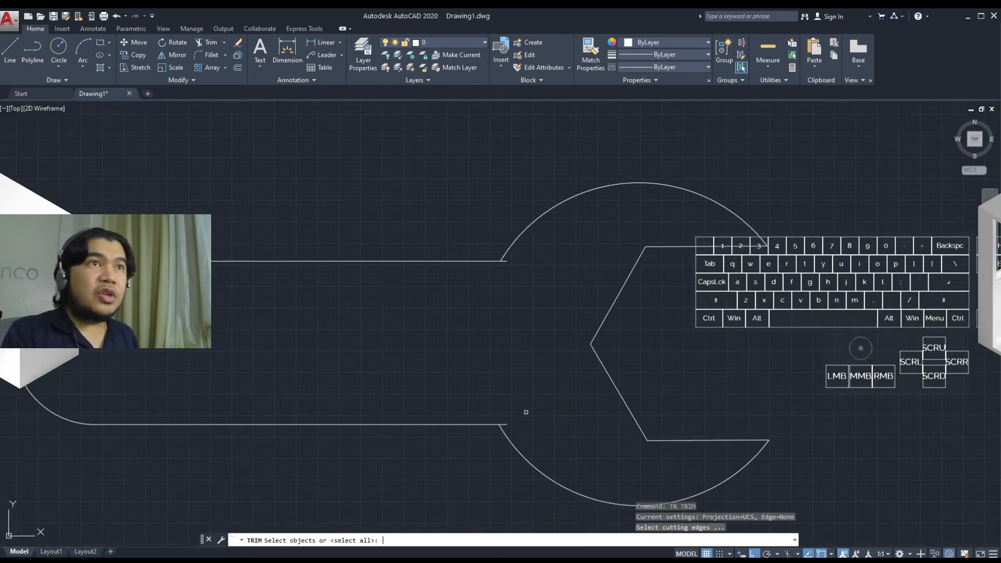
key("space")
left_click(505, 424)
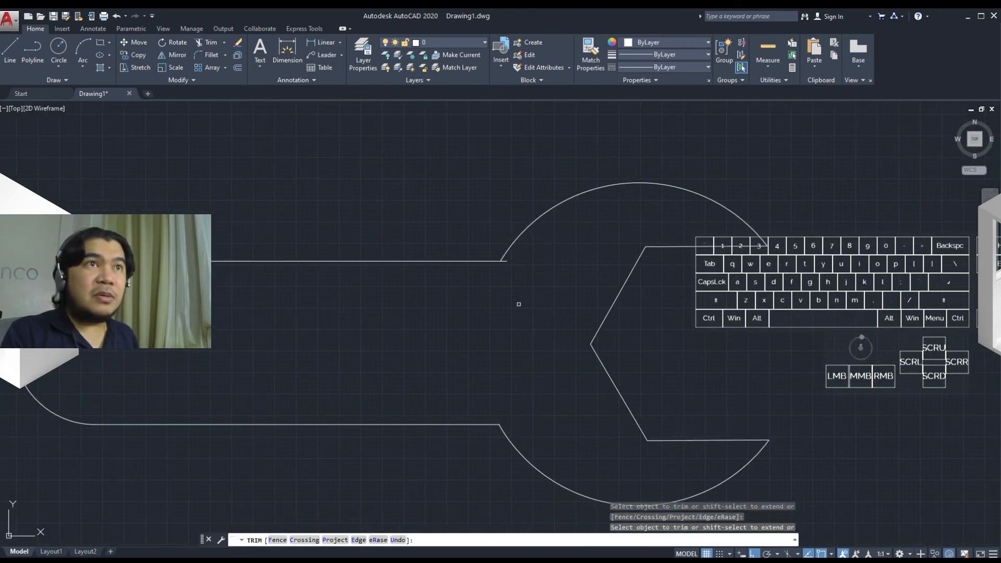
left_click(506, 260)
key("Escape")
- Select the complete wrench outline, handle and head, and combine its objects into one group
scroll(552, 386, "down", 5)
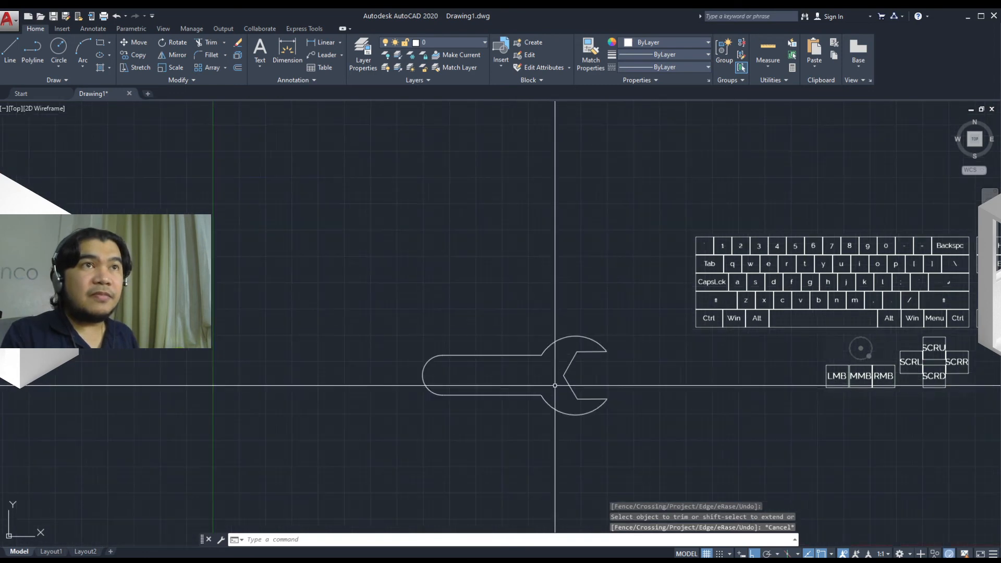
scroll(558, 396, "up", 1)
mouse_move(559, 395)
middle_mouse_down()
mouse_move(533, 400)
mouse_move(529, 420)
mouse_move(539, 423)
mouse_move(550, 392)
middle_mouse_up()
middle_click_drag(588, 428, 571, 423)
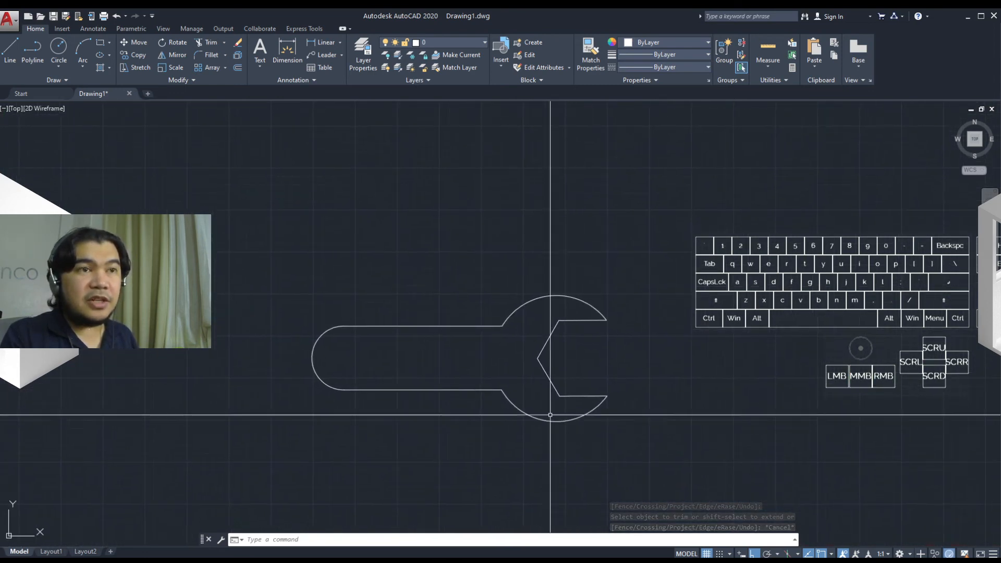
left_click(296, 270)
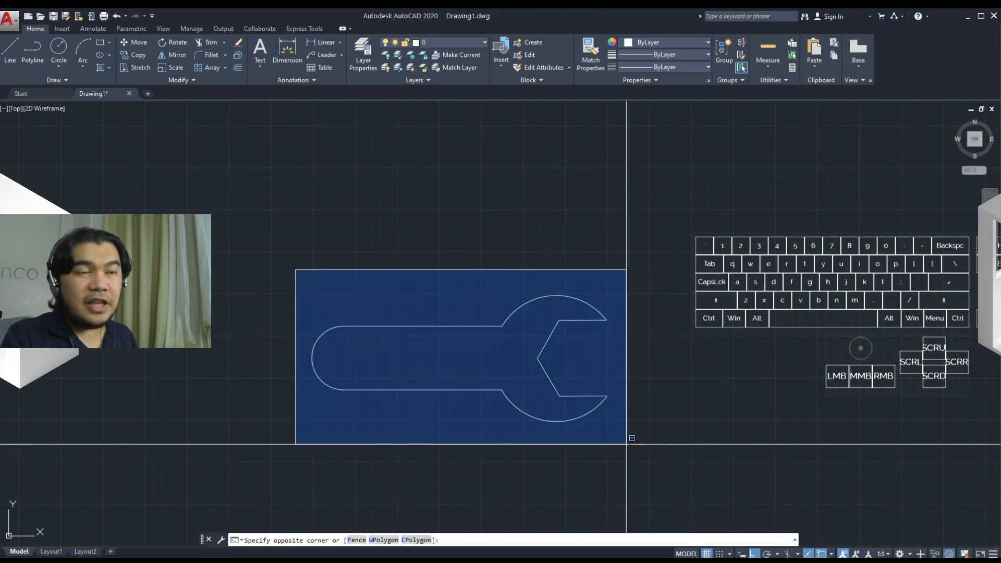
left_click(631, 442)
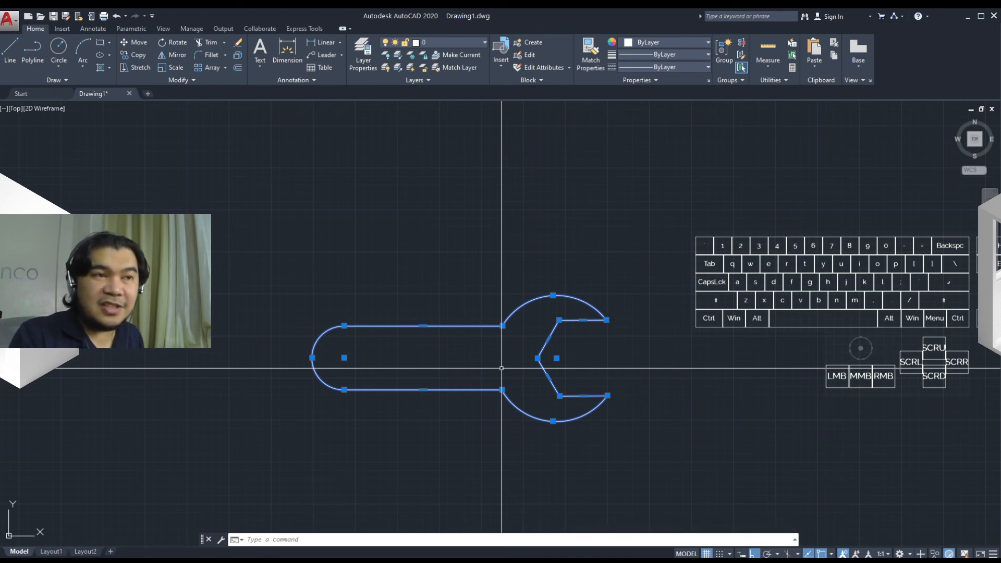
right_click(519, 379)
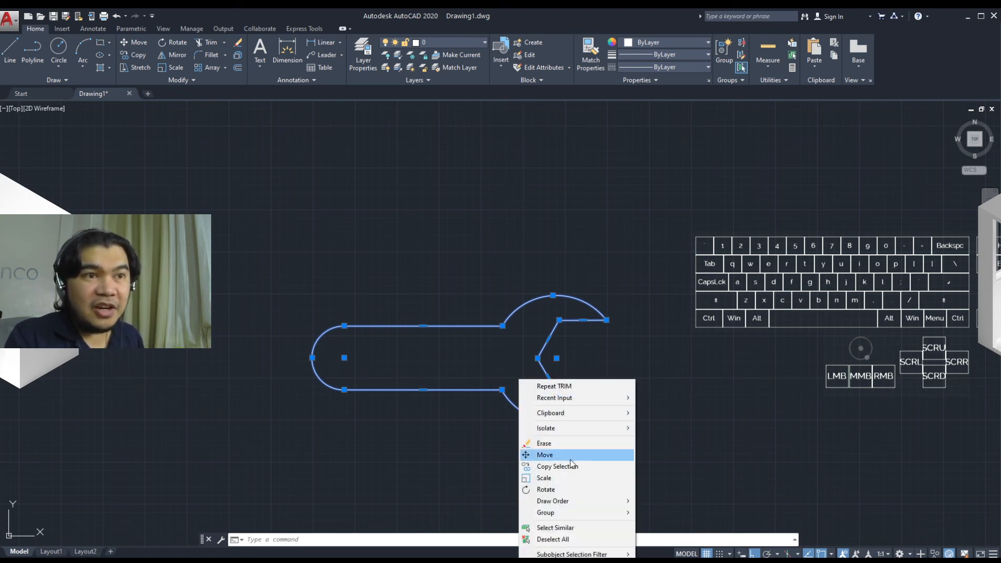
mouse_move(588, 516)
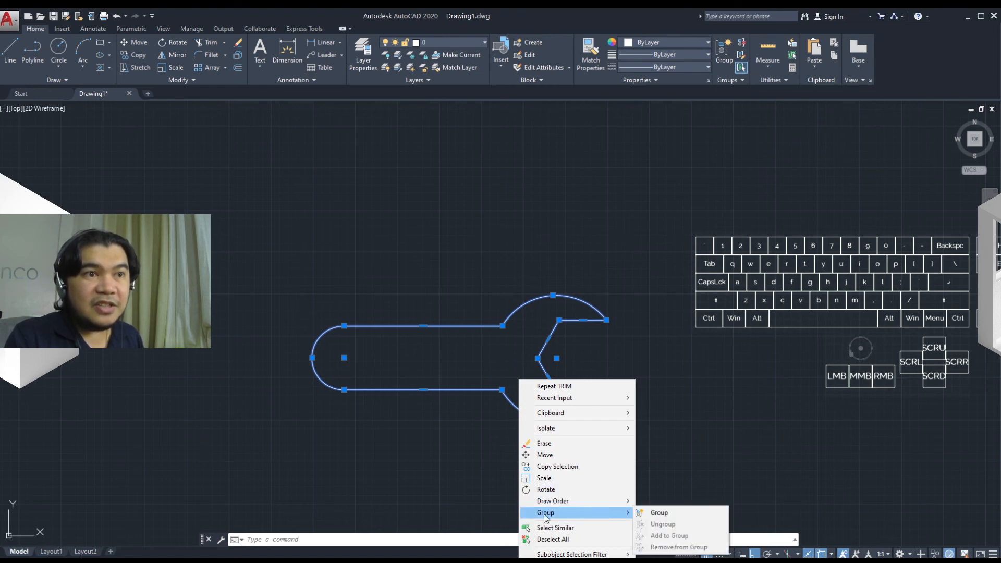
left_click(656, 514)
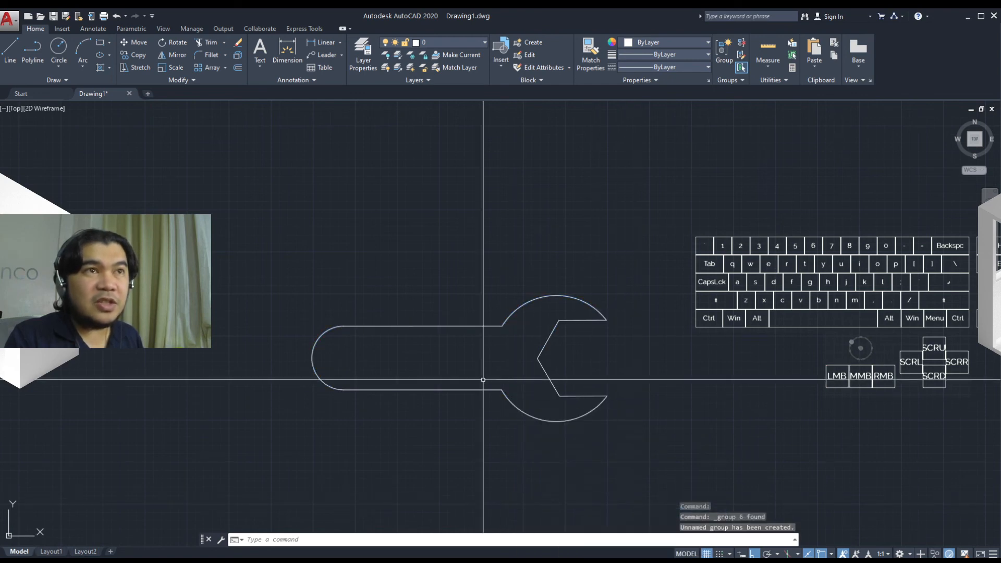
- Rotate the grouped wrench 45 degrees counterclockwise about the centre of the handle's rounded end, with Ortho turned off
mouse_move(492, 402)
middle_mouse_down()
mouse_move(537, 445)
mouse_move(510, 405)
middle_mouse_up()
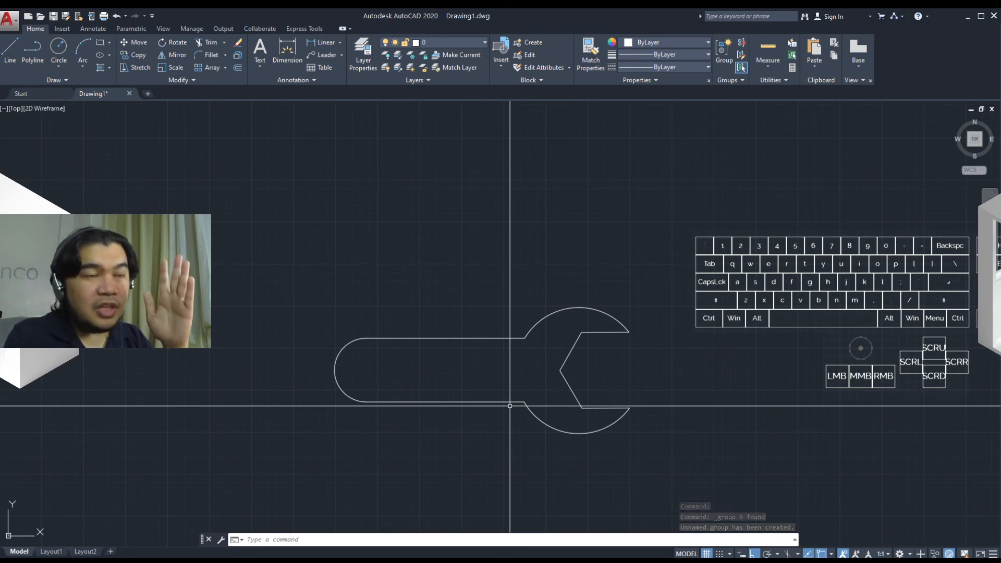
left_click(519, 446)
left_click(473, 392)
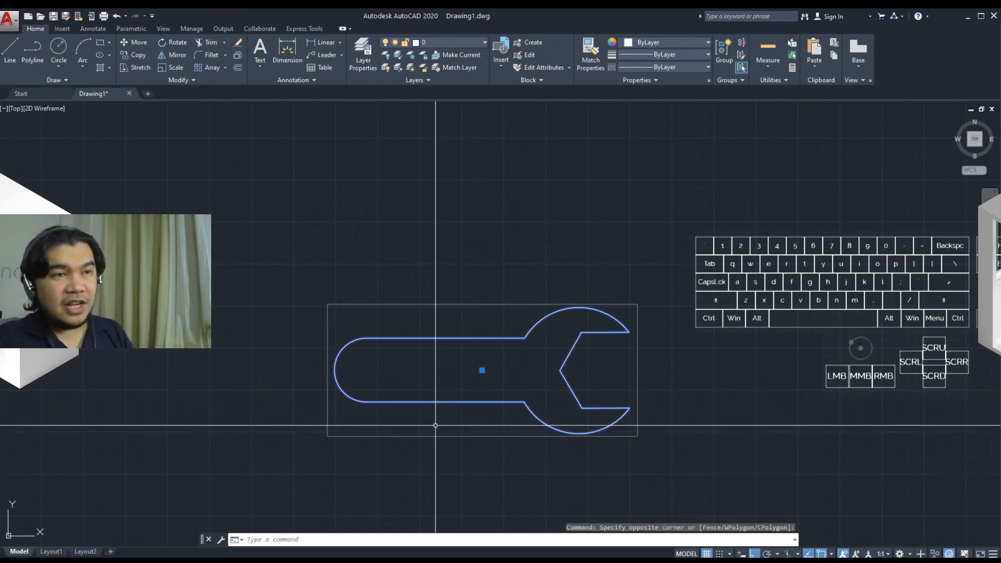
type("ro")
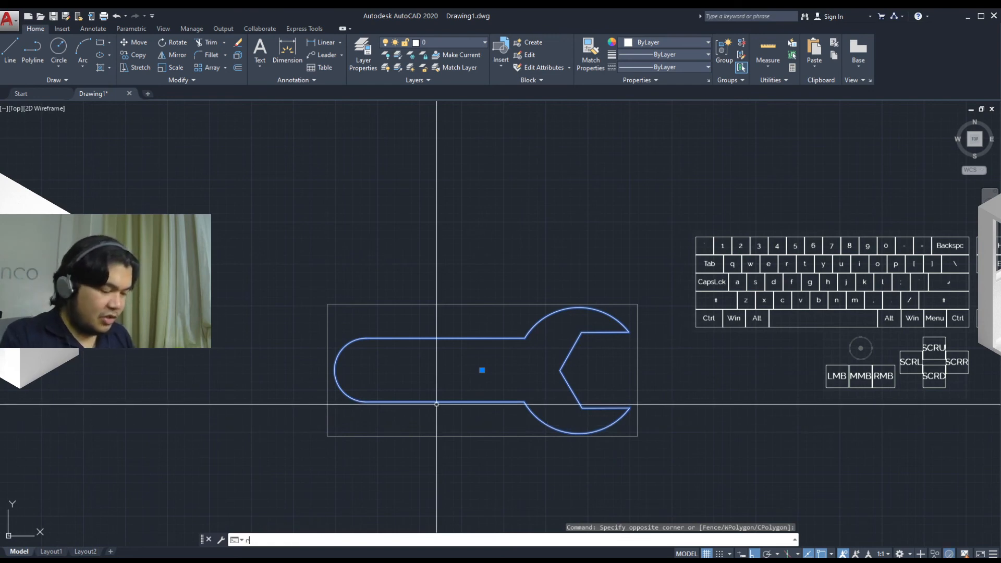
key("space")
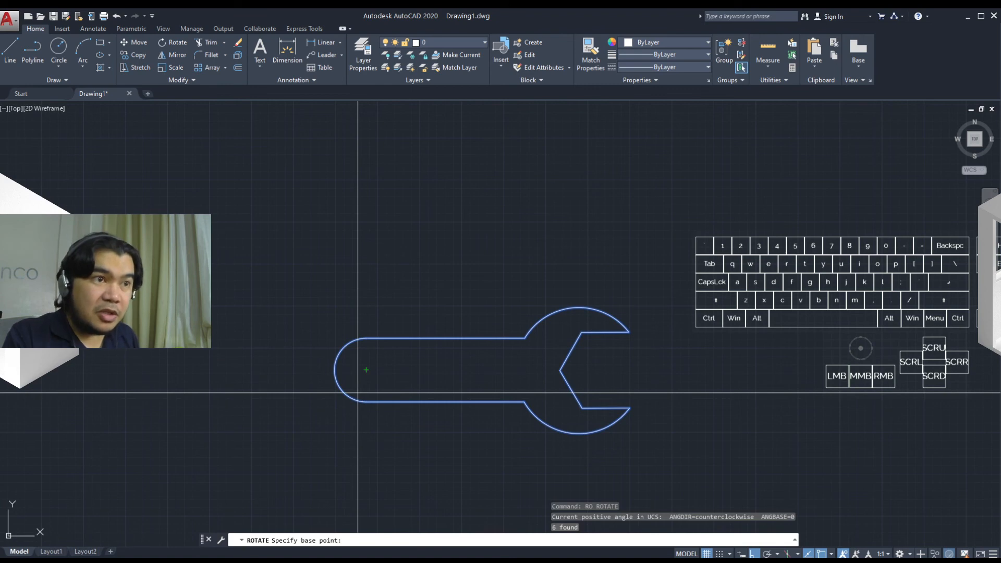
left_click(366, 370)
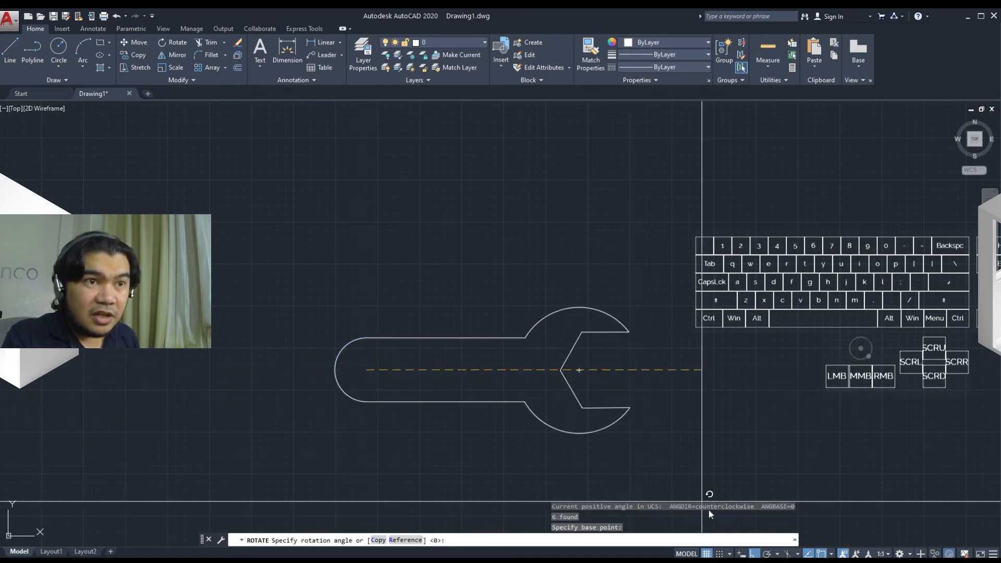
left_click(754, 551)
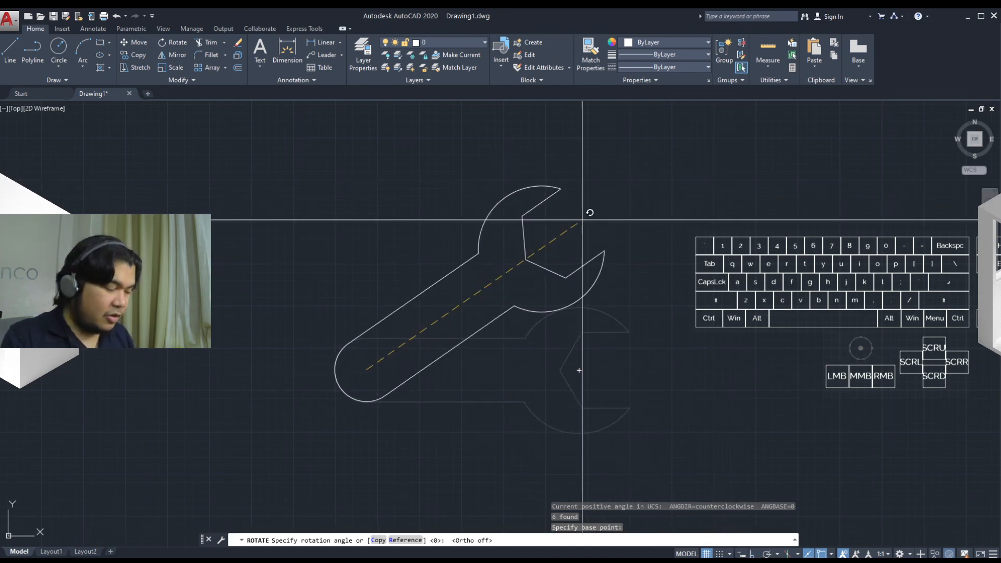
type("45")
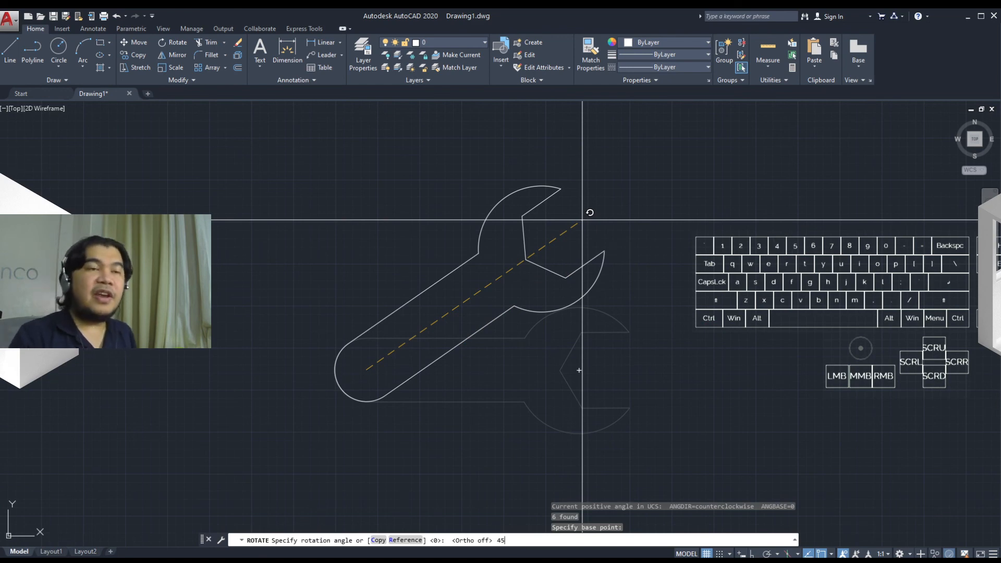
key("Return")
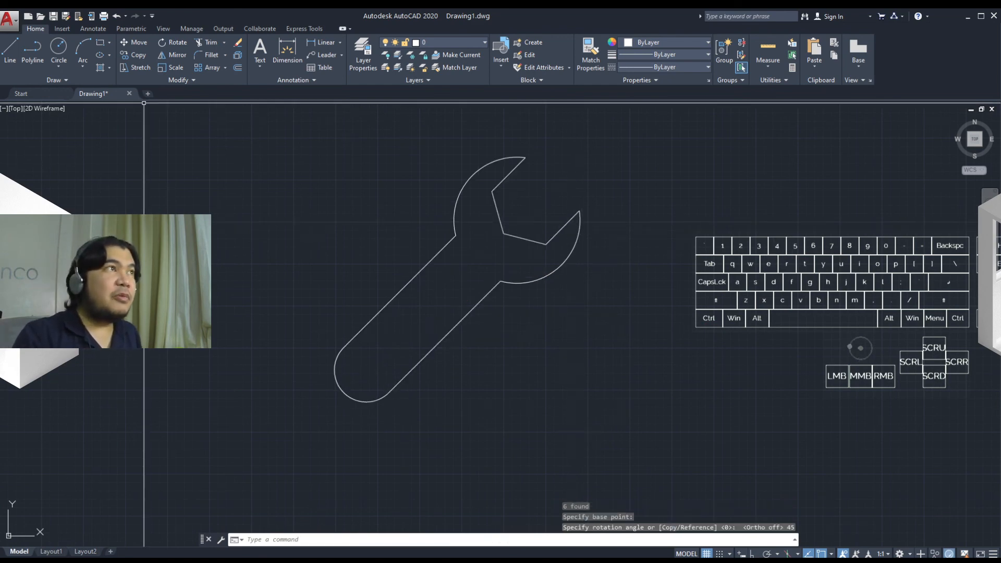
- Switch to XnView, place SlidePart.JPG over the drawing, and view the full reference icon sheet at 100% zoom
mouse_move(0, 127)
left_mouse_down()
mouse_move(380, 127)
mouse_move(510, 189)
mouse_move(836, 279)
mouse_move(607, 331)
left_mouse_up()
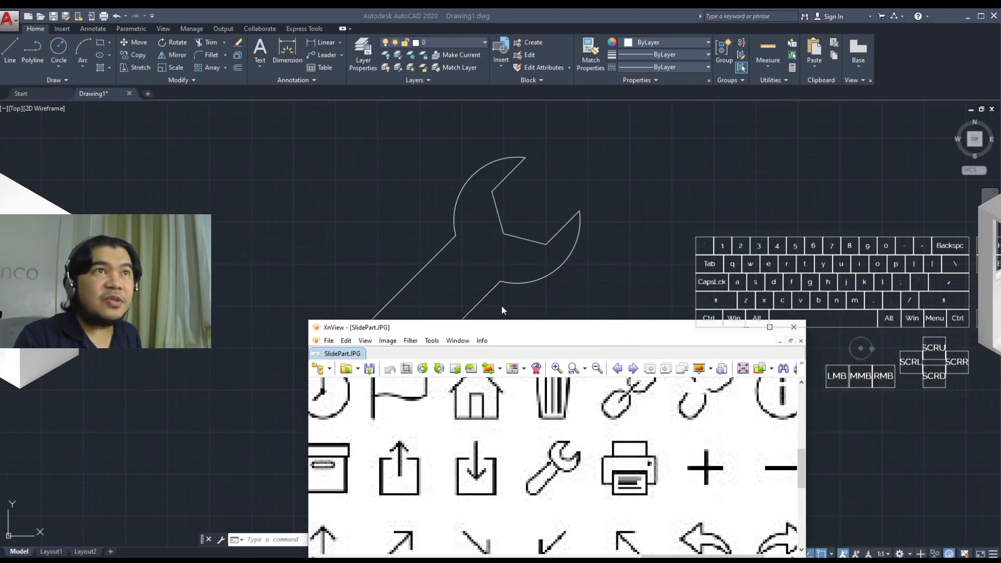
left_click_drag(515, 329, 0, 209)
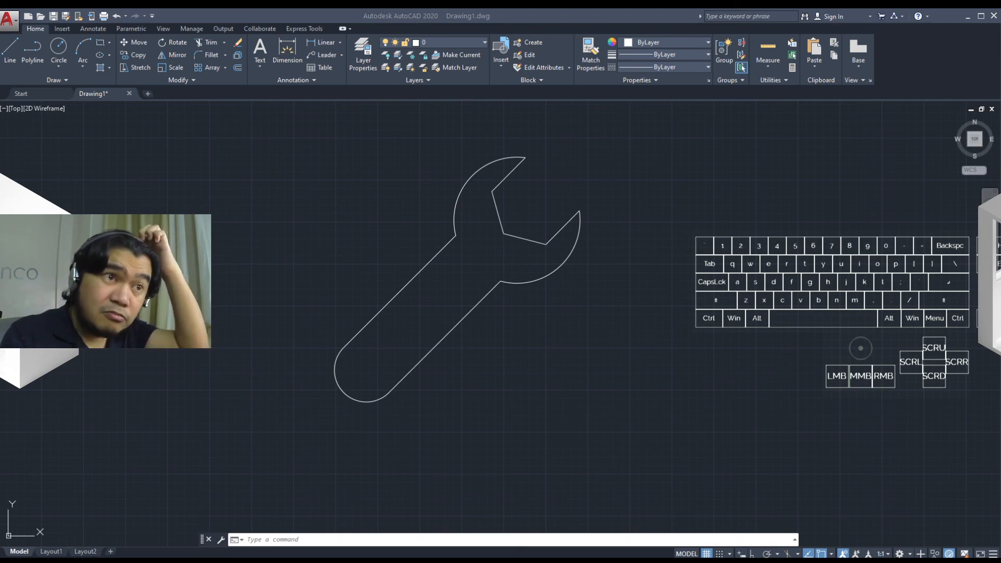
left_click_drag(0, 208, 492, 194)
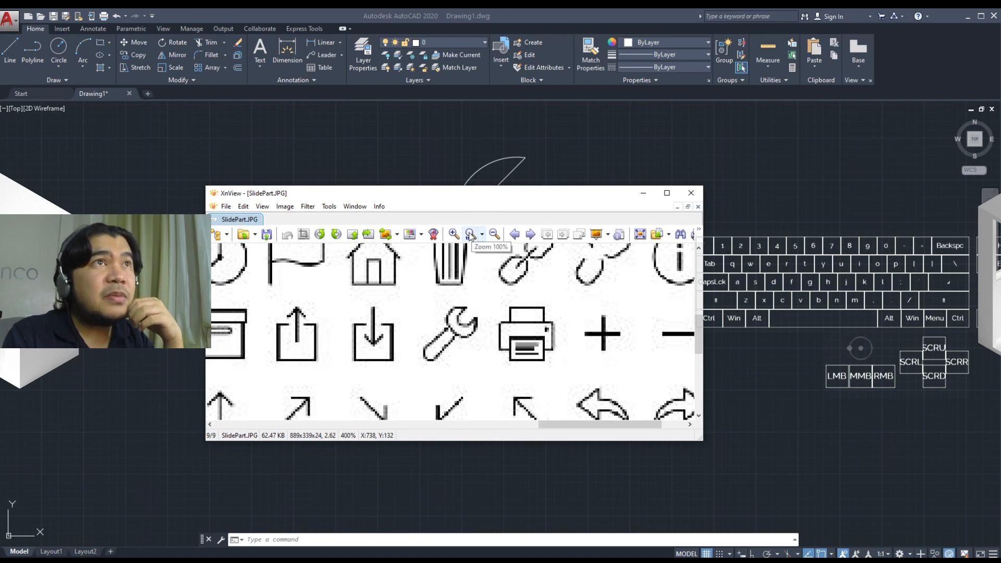
left_click(470, 234)
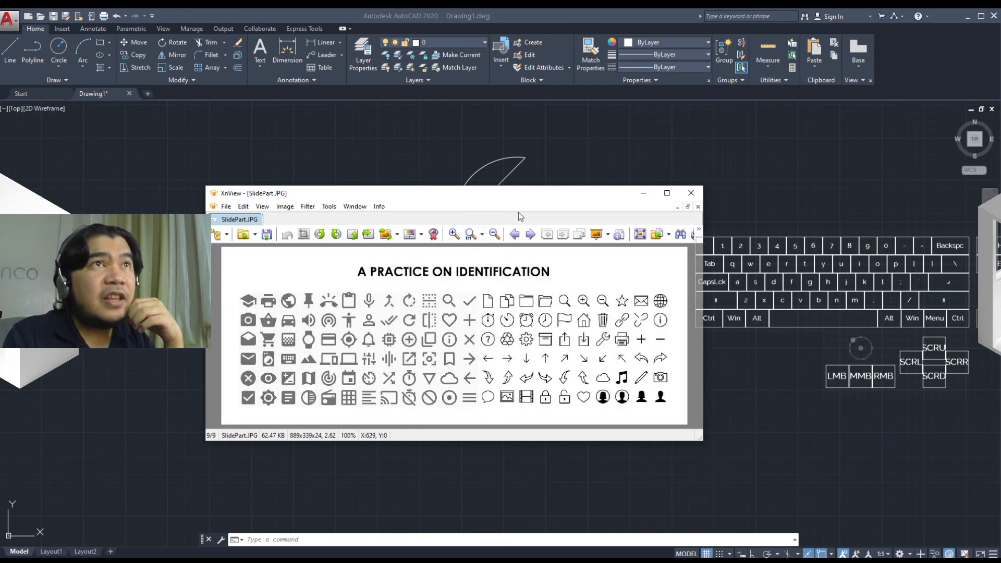
left_click_drag(512, 198, 508, 163)
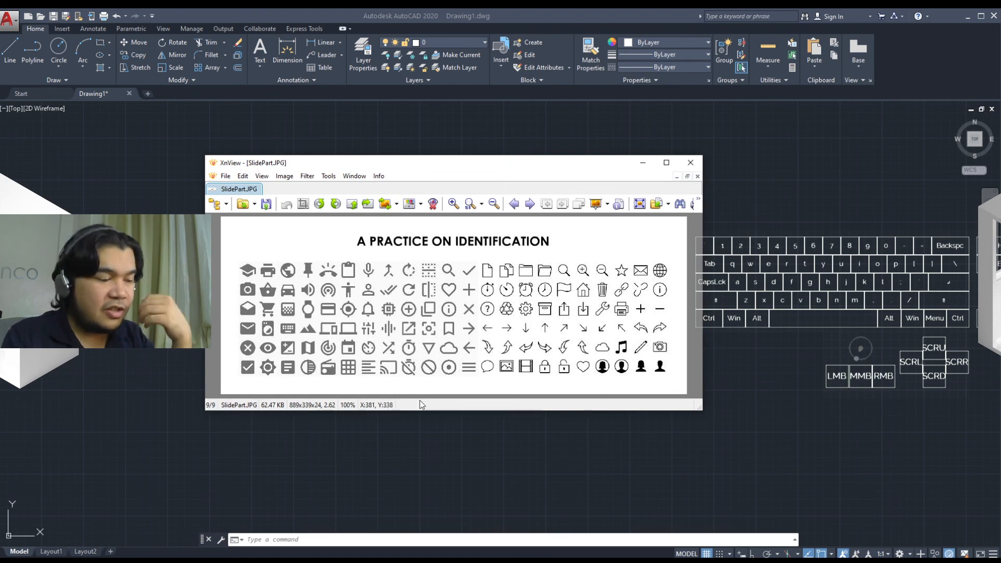